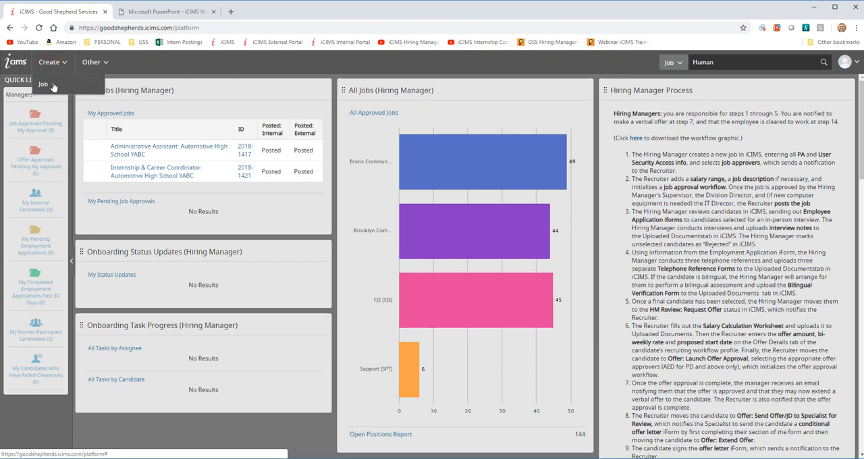
- Create a new job from the "HR Administrator: Human Resources" template, searching the templates for "Human"
{"action": "left_click", "coordinate": [53, 85]}
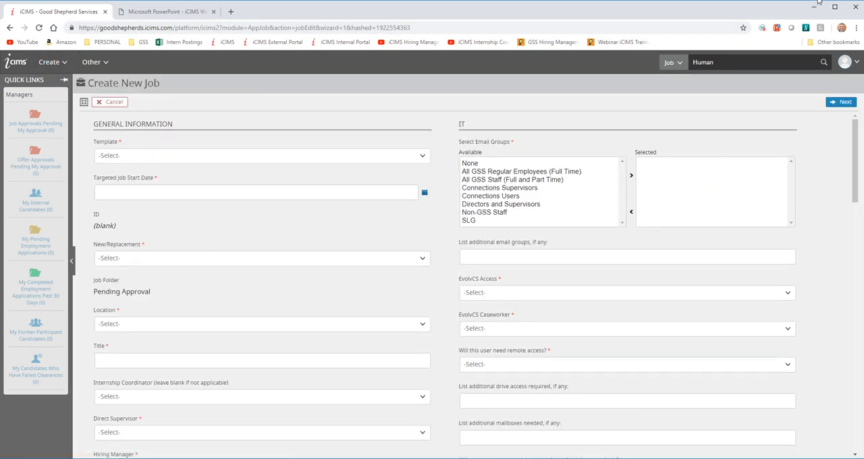
{"action": "left_click", "coordinate": [338, 156]}
{"action": "left_click", "coordinate": [426, 202]}
{"action": "mouse_move", "coordinate": [427, 202]}
{"action": "left_mouse_down"}
{"action": "mouse_move", "coordinate": [428, 332]}
{"action": "mouse_move", "coordinate": [422, 189]}
{"action": "left_mouse_up"}
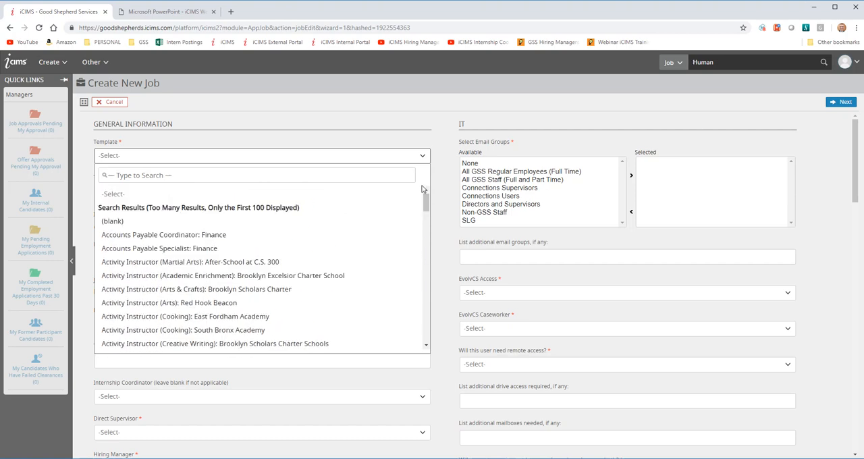
{"action": "left_click", "coordinate": [167, 174]}
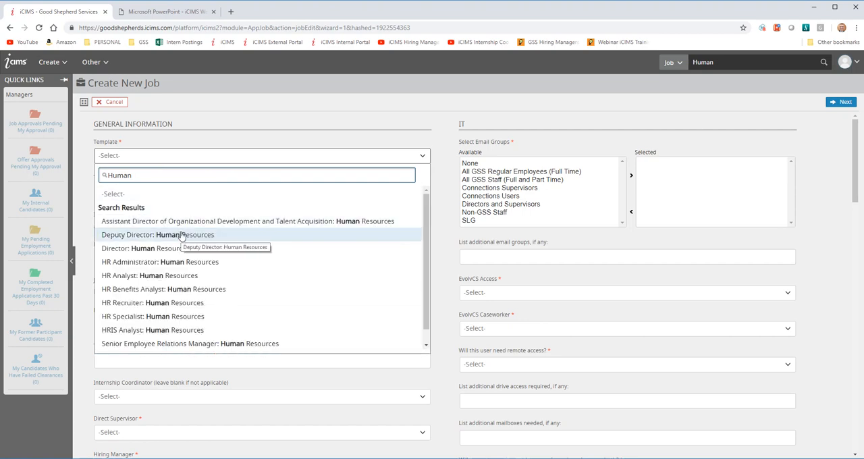
{"action": "left_click", "coordinate": [200, 262]}
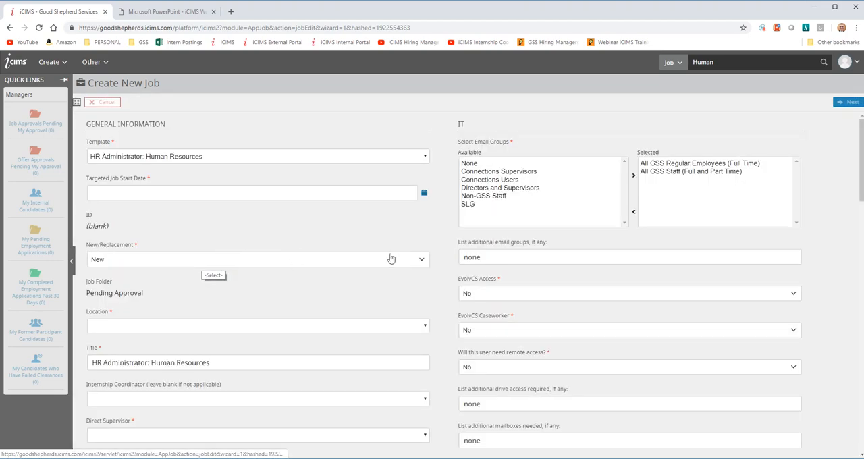
- Look over the template's prefilled fields and set the targeted job start date to 12/4/2018
{"action": "scroll", "coordinate": [453, 388], "scroll_direction": "down", "scroll_amount": 3}
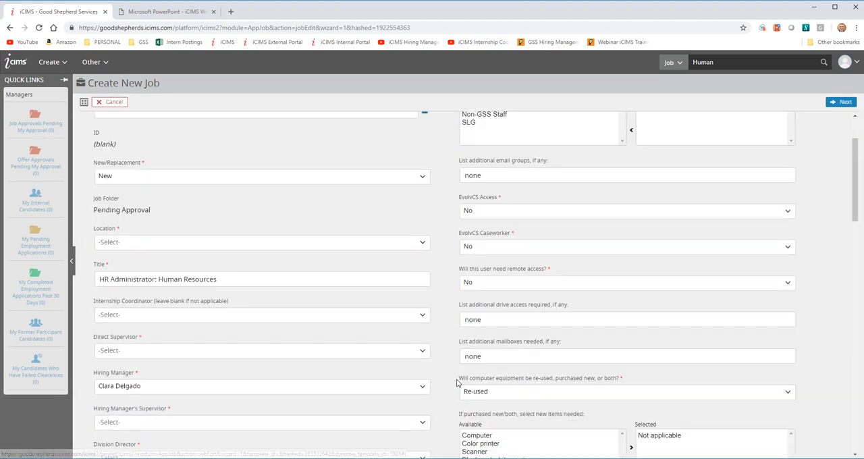
{"action": "scroll", "coordinate": [453, 388], "scroll_direction": "down", "scroll_amount": 11}
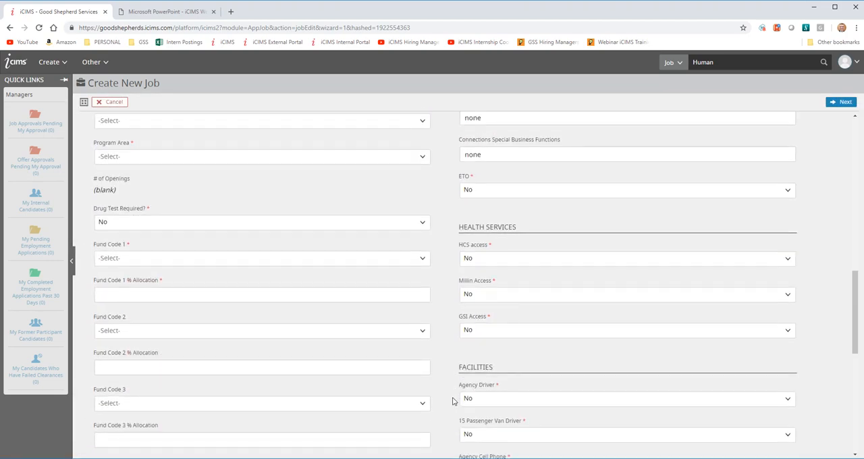
{"action": "scroll", "coordinate": [451, 400], "scroll_direction": "down", "scroll_amount": 1}
{"action": "scroll", "coordinate": [436, 405], "scroll_direction": "up", "scroll_amount": 15}
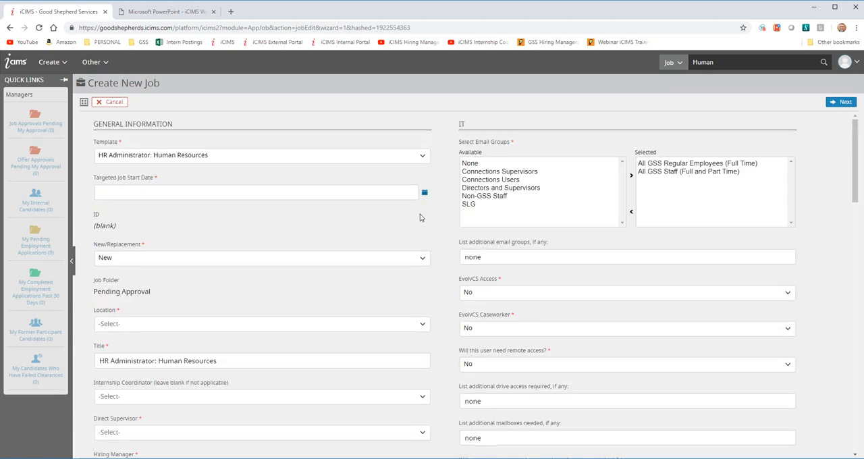
{"action": "left_click", "coordinate": [425, 193]}
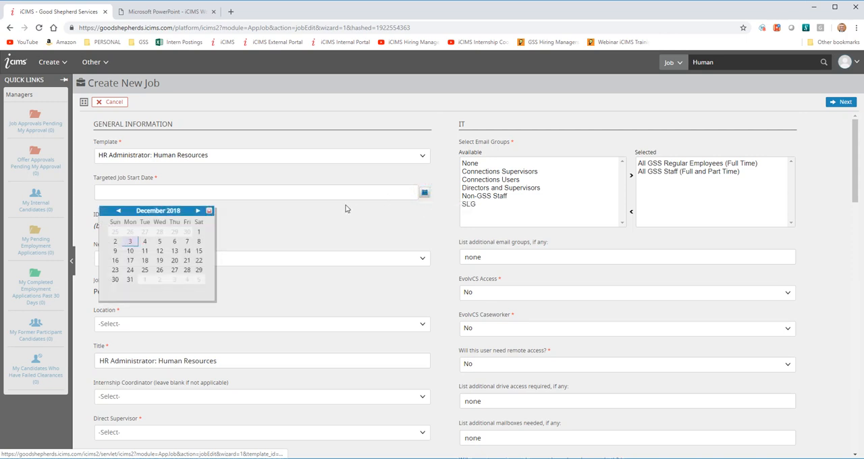
{"action": "left_click", "coordinate": [144, 246]}
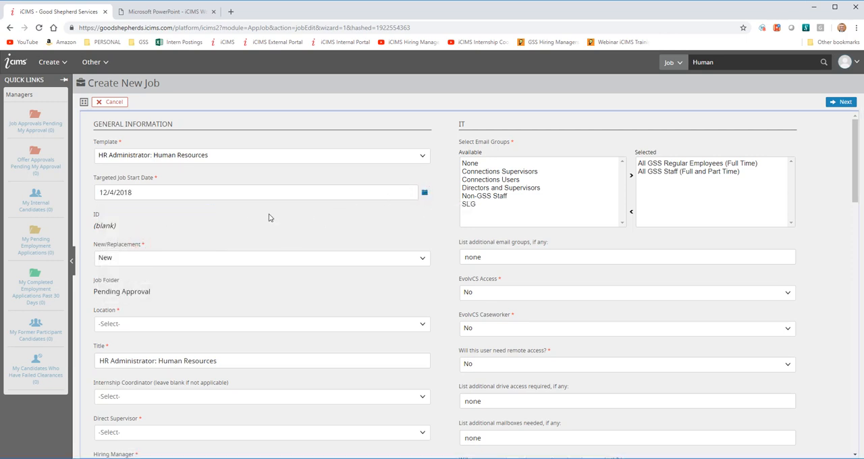
- Try the Replacement option for New/Replacement, then set the field back to New
{"action": "left_click", "coordinate": [404, 260]}
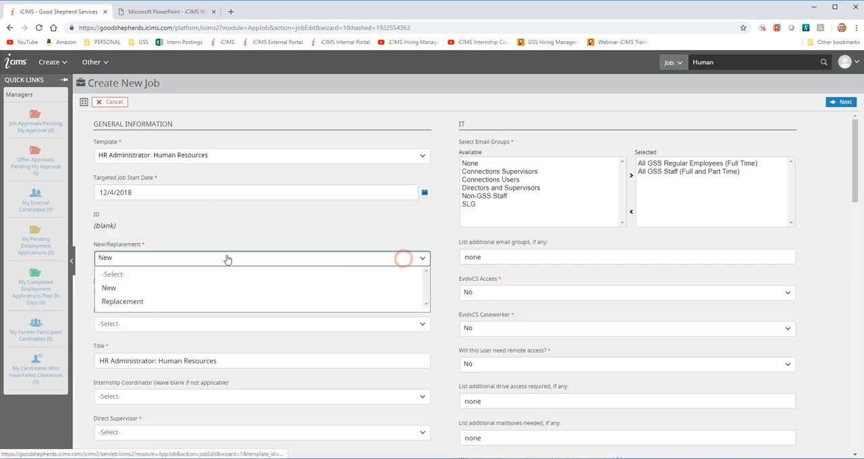
{"action": "left_click", "coordinate": [162, 306]}
{"action": "left_click", "coordinate": [130, 294]}
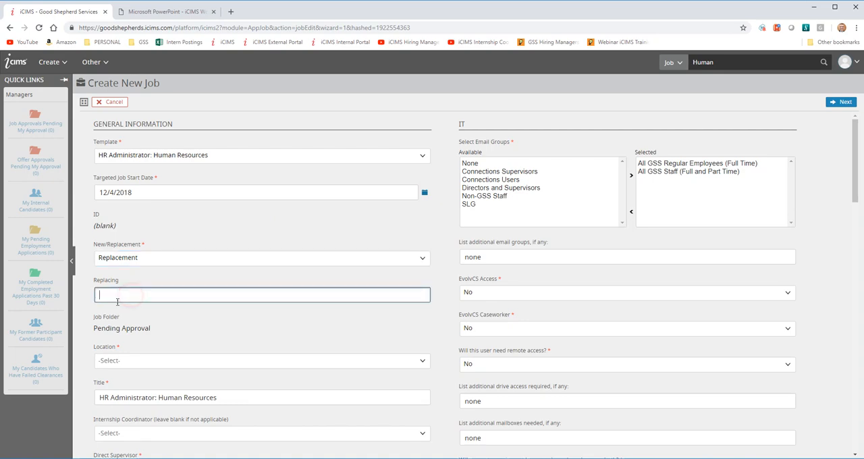
{"action": "left_click", "coordinate": [261, 259]}
{"action": "left_click", "coordinate": [132, 290]}
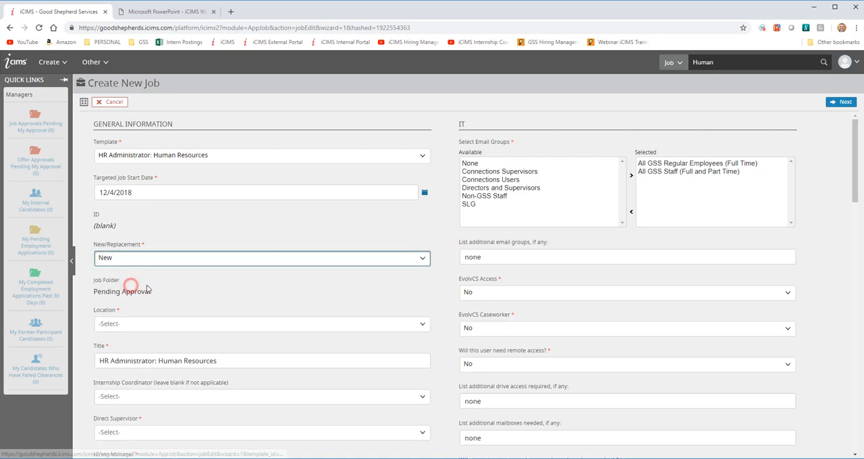
- Search the locations and set the job's location to Human Resources Department
{"action": "scroll", "coordinate": [430, 314], "scroll_direction": "down", "scroll_amount": 2}
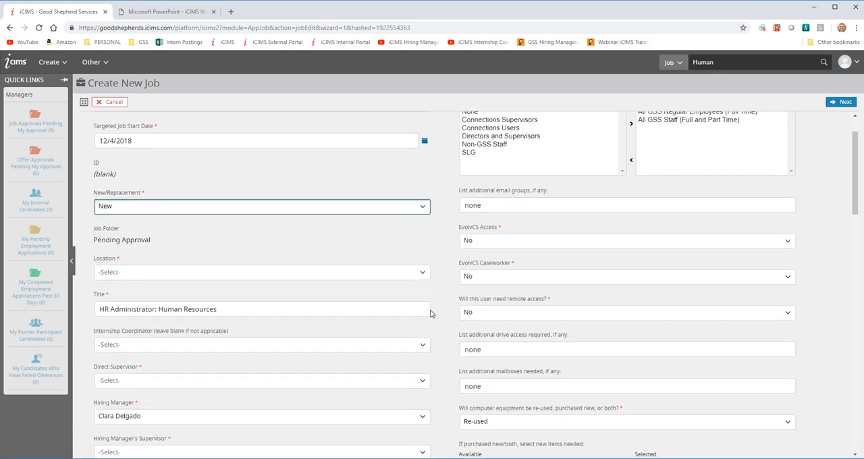
{"action": "left_click_drag", "start_coordinate": [140, 201], "coordinate": [108, 201]}
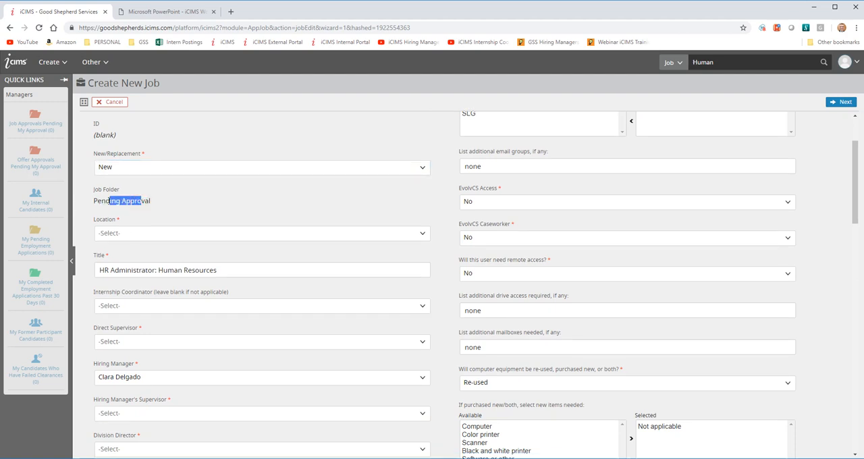
{"action": "left_click", "coordinate": [147, 234]}
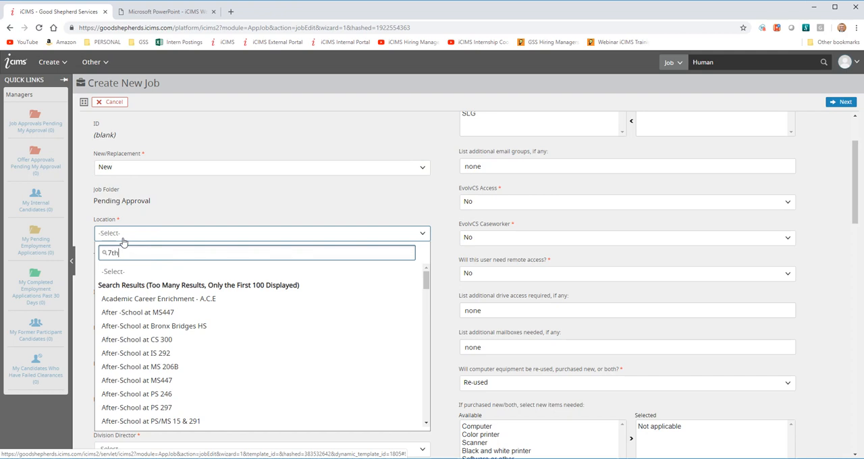
{"action": "key", "text": "BackSpace"}
{"action": "key", "text": "BackSpace"}
{"action": "key", "text": "BackSpace"}
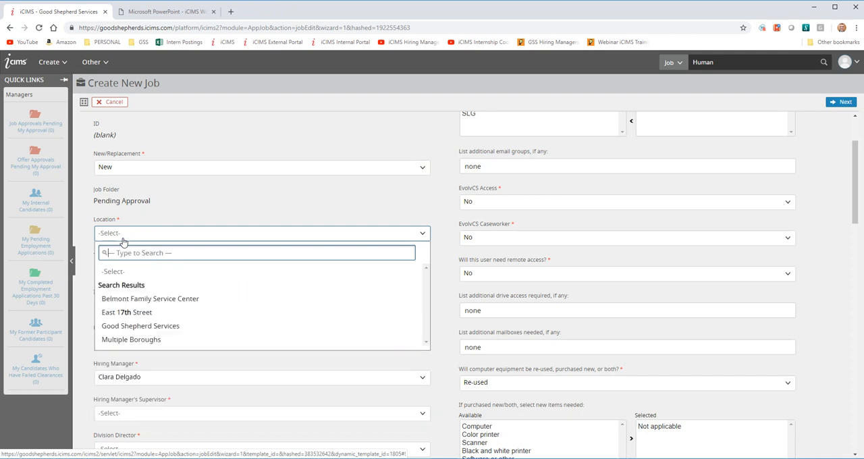
{"action": "type", "text": "Gss"}
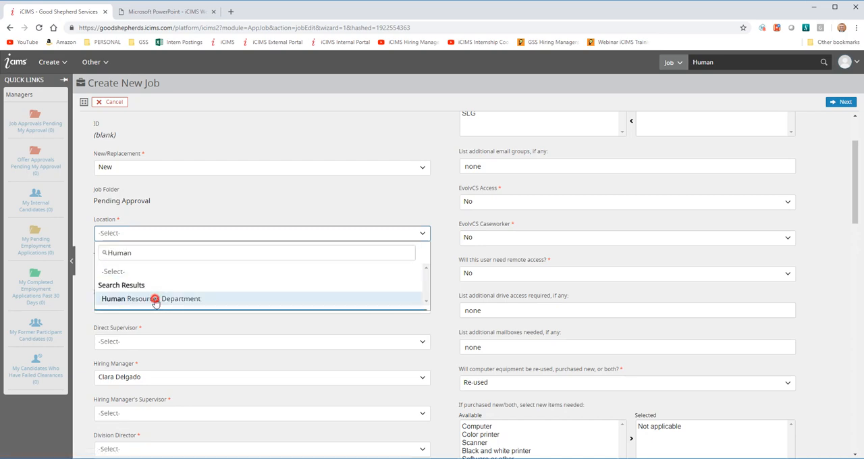
{"action": "left_click", "coordinate": [129, 299]}
- Choose the direct supervisor by name and set the hiring manager to the same employee
{"action": "scroll", "coordinate": [247, 316], "scroll_direction": "down", "scroll_amount": 1}
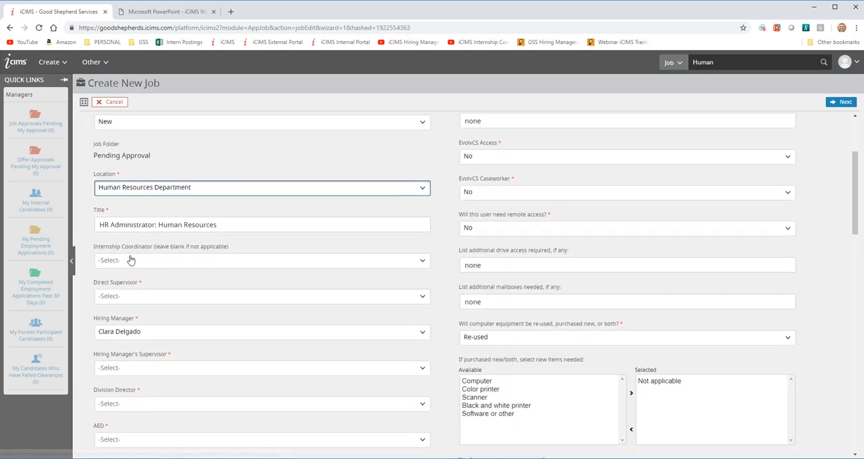
{"action": "left_click", "coordinate": [124, 296]}
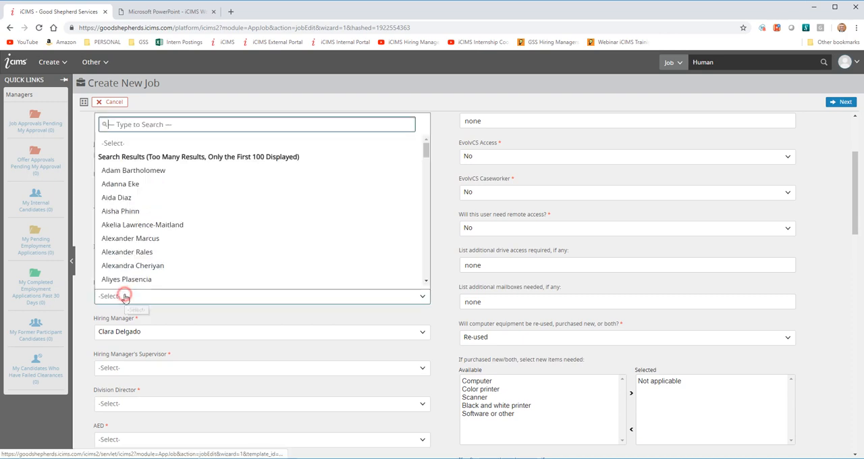
{"action": "left_click", "coordinate": [153, 239]}
{"action": "left_click", "coordinate": [162, 331]}
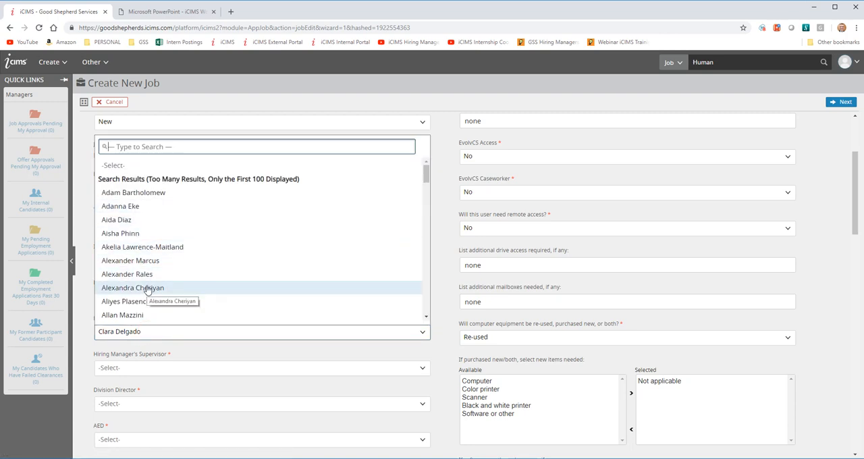
{"action": "left_click", "coordinate": [154, 147]}
{"action": "type", "text": "alexa"}
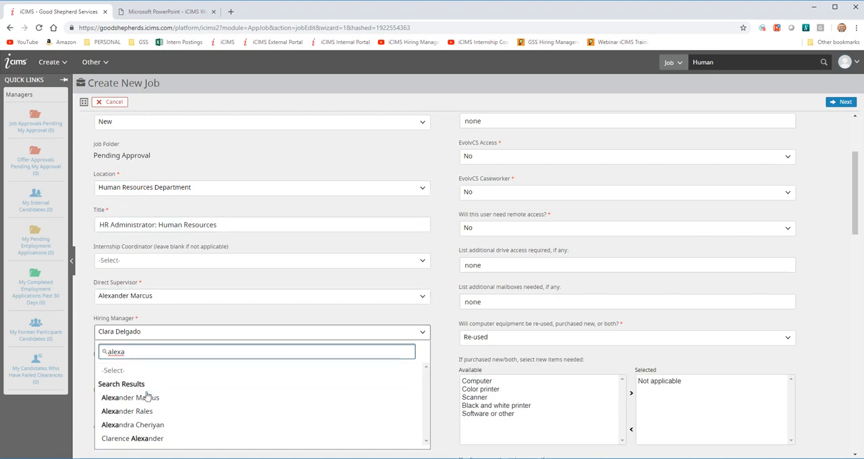
{"action": "left_click", "coordinate": [143, 397]}
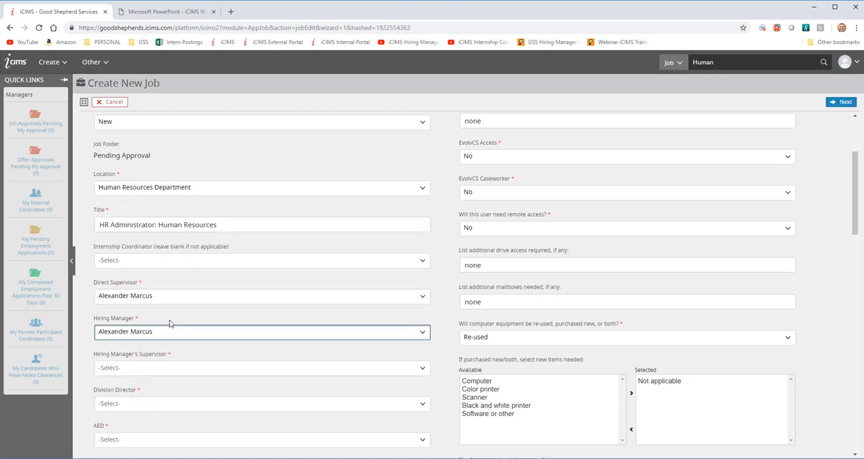
- Set the Hiring Manager's Supervisor to the same employee as the hiring manager
{"action": "scroll", "coordinate": [315, 360], "scroll_direction": "down", "scroll_amount": 1}
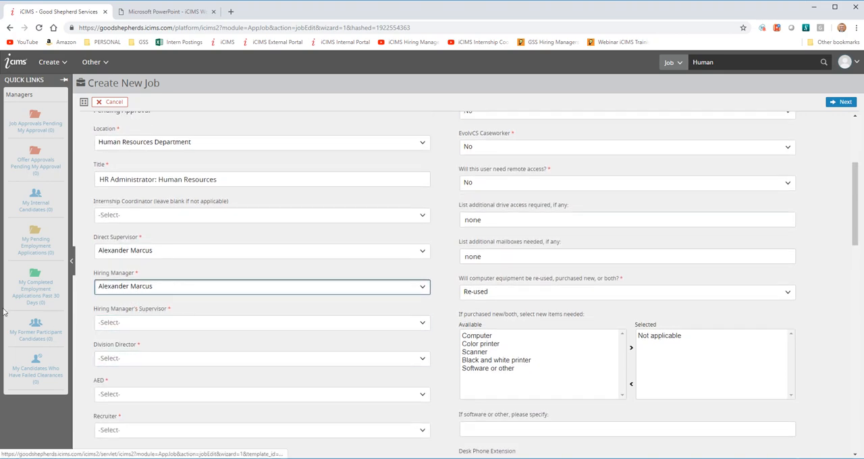
{"action": "scroll", "coordinate": [122, 297], "scroll_direction": "down", "scroll_amount": 1}
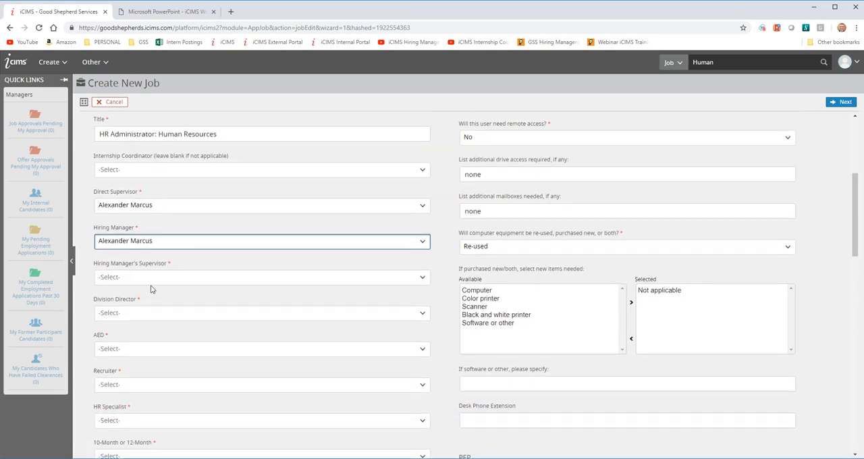
{"action": "left_click", "coordinate": [153, 280]}
{"action": "left_click", "coordinate": [152, 233]}
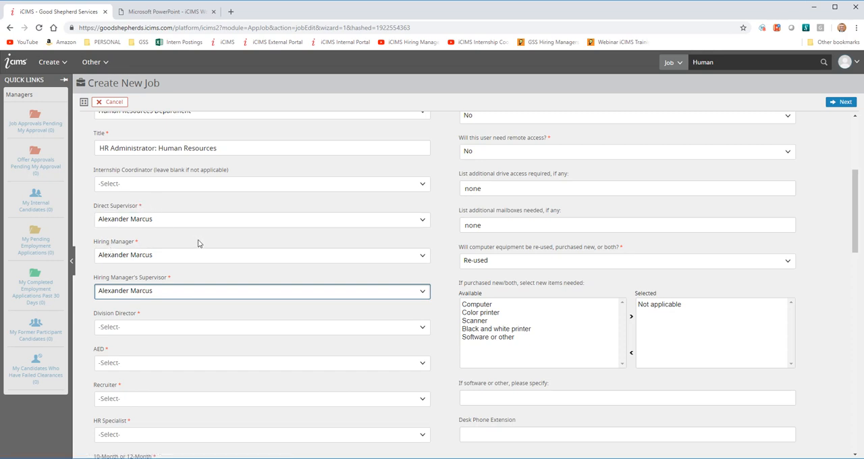
{"action": "left_click", "coordinate": [143, 242]}
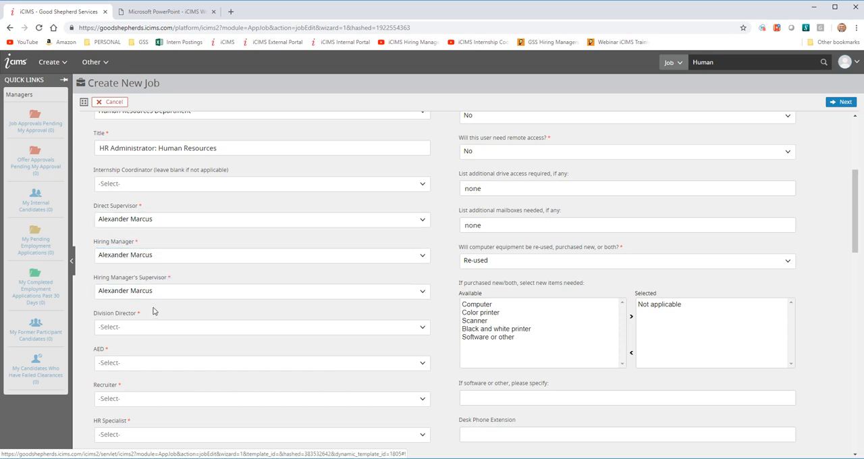
- Change the Hiring Manager's Supervisor to a different employee, found by searching for the first name
{"action": "scroll", "coordinate": [196, 277], "scroll_direction": "down", "scroll_amount": 1}
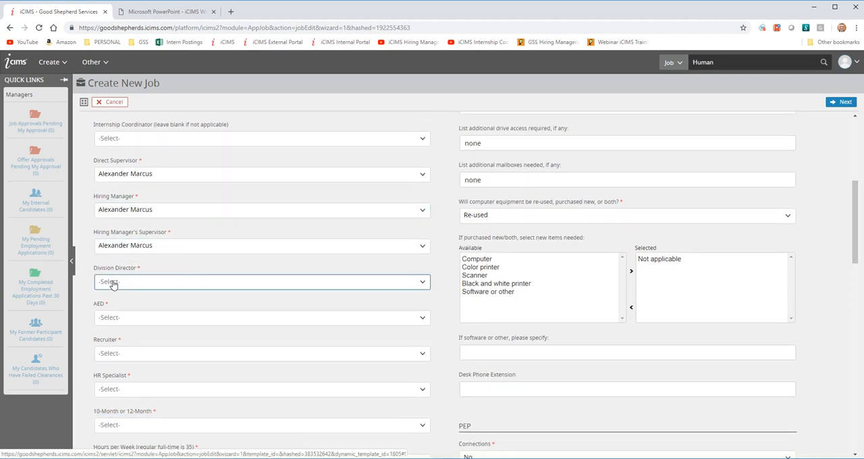
{"action": "left_click", "coordinate": [151, 247]}
{"action": "left_click", "coordinate": [151, 246]}
{"action": "left_click", "coordinate": [153, 249]}
{"action": "type", "text": "ray"}
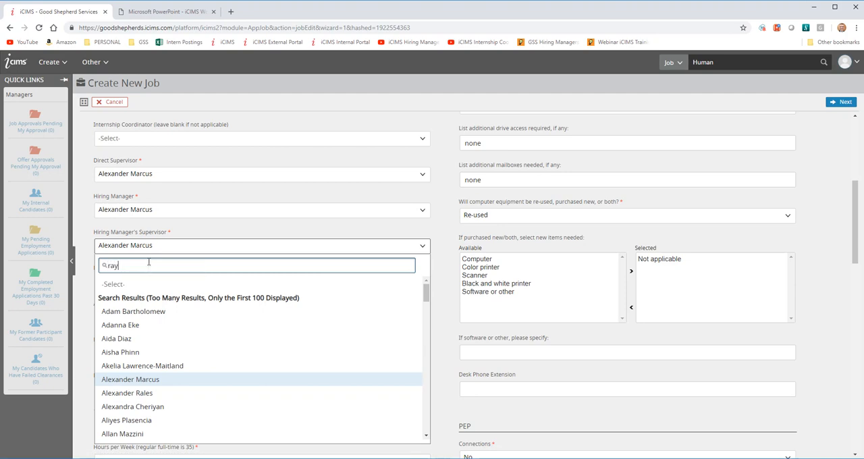
{"action": "type", "text": " c"}
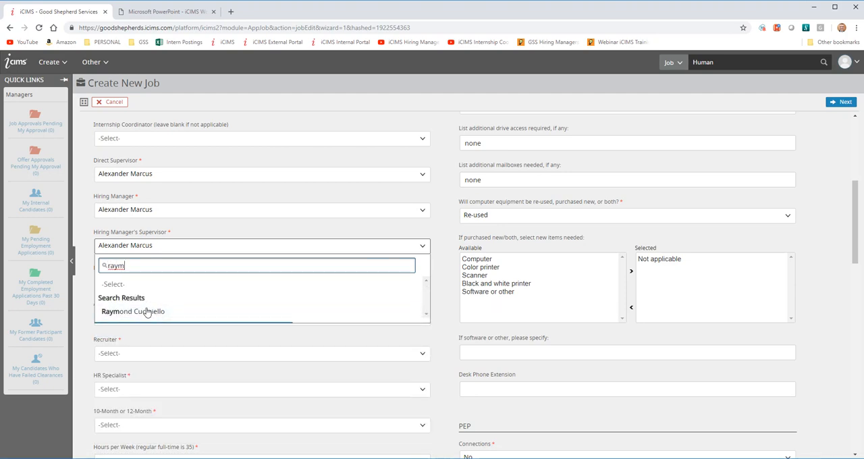
{"action": "left_click", "coordinate": [146, 311]}
- Find the division director by name and select the same employee as the AED
{"action": "left_click", "coordinate": [140, 281]}
{"action": "type", "text": "greg"}
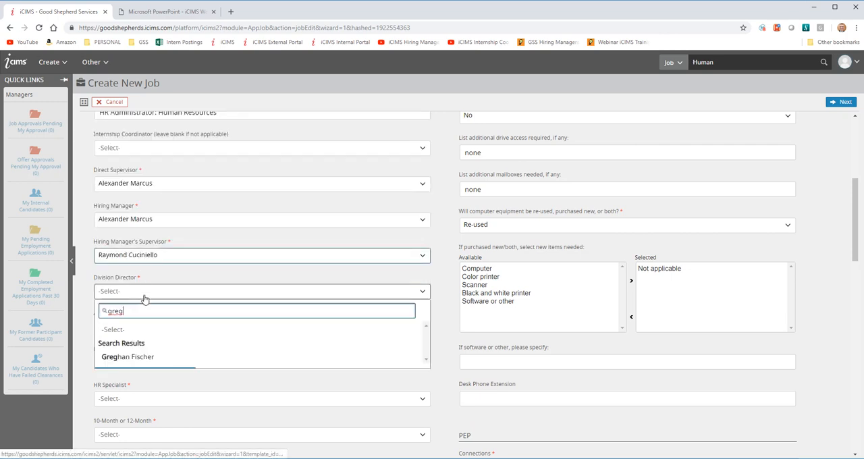
{"action": "left_click", "coordinate": [120, 357]}
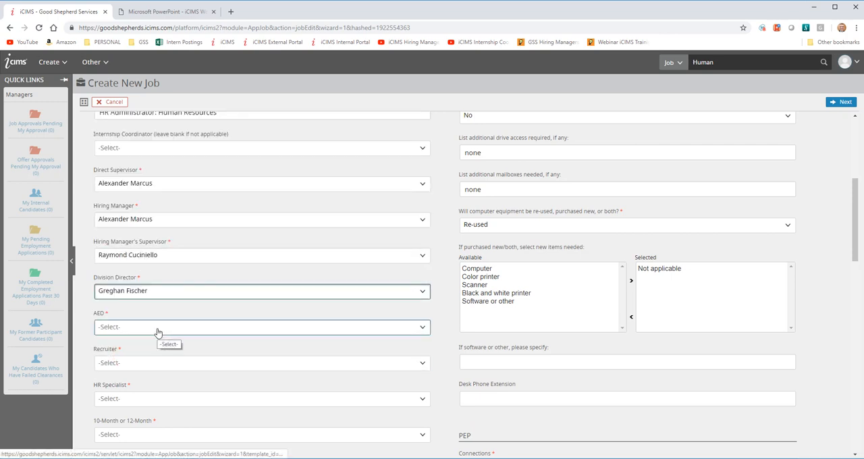
{"action": "left_click", "coordinate": [157, 329]}
{"action": "type", "text": "gre"}
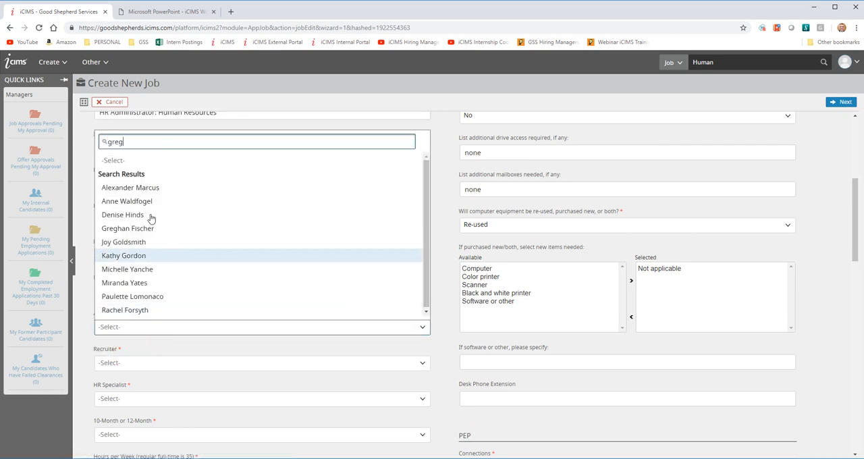
{"action": "type", "text": "g"}
{"action": "left_click", "coordinate": [128, 395]}
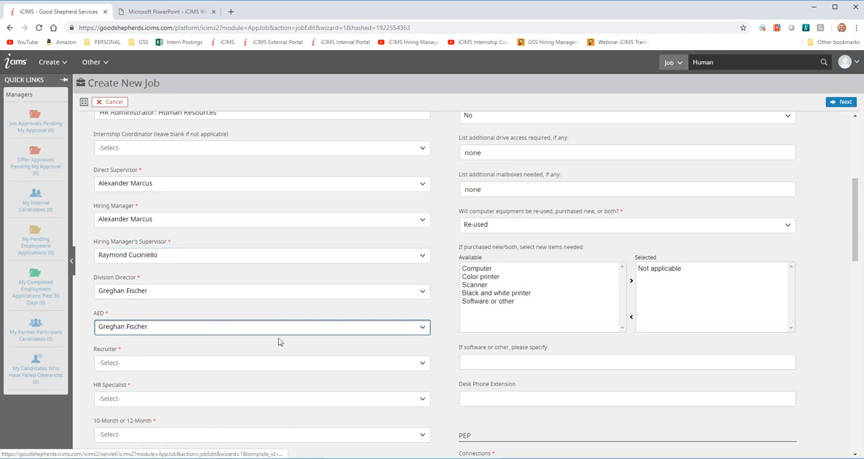
- Set both the recruiter and the HR specialist to the same employee as the hiring manager
{"action": "scroll", "coordinate": [263, 342], "scroll_direction": "down", "scroll_amount": 1}
{"action": "left_click", "coordinate": [150, 320]}
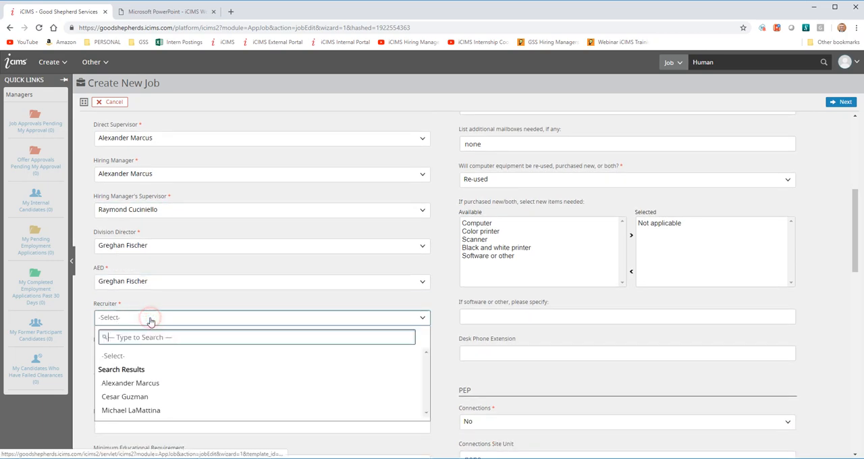
{"action": "left_click", "coordinate": [149, 383]}
{"action": "scroll", "coordinate": [155, 312], "scroll_direction": "down", "scroll_amount": 1}
{"action": "left_click", "coordinate": [148, 305]}
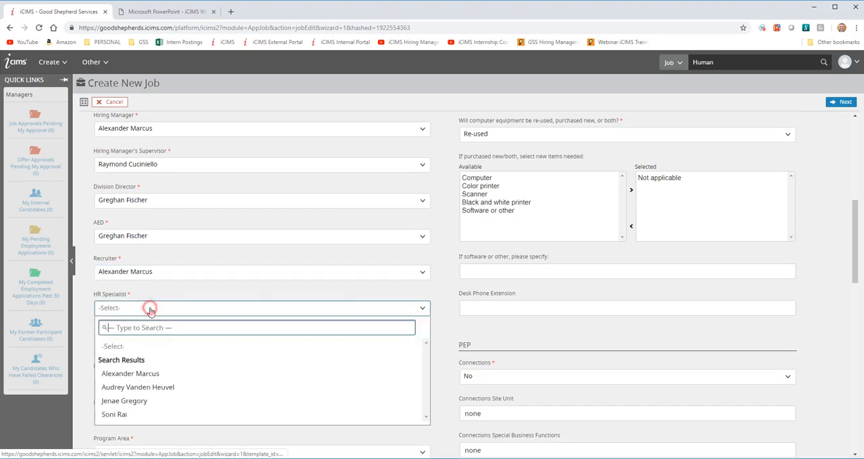
{"action": "left_click", "coordinate": [154, 380]}
- Set the 10-Month or 12-Month field to 12-Month
{"action": "scroll", "coordinate": [293, 343], "scroll_direction": "down", "scroll_amount": 2}
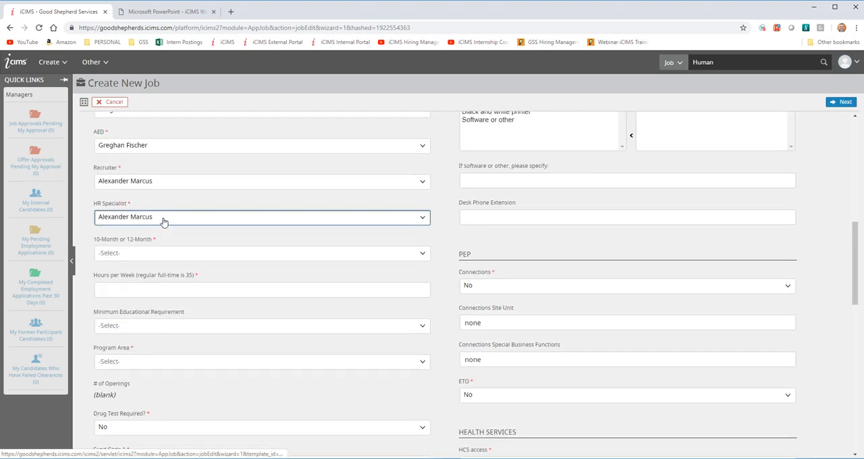
{"action": "left_click", "coordinate": [209, 260]}
{"action": "left_click", "coordinate": [129, 295]}
{"action": "left_click", "coordinate": [137, 182]}
{"action": "left_click", "coordinate": [139, 183]}
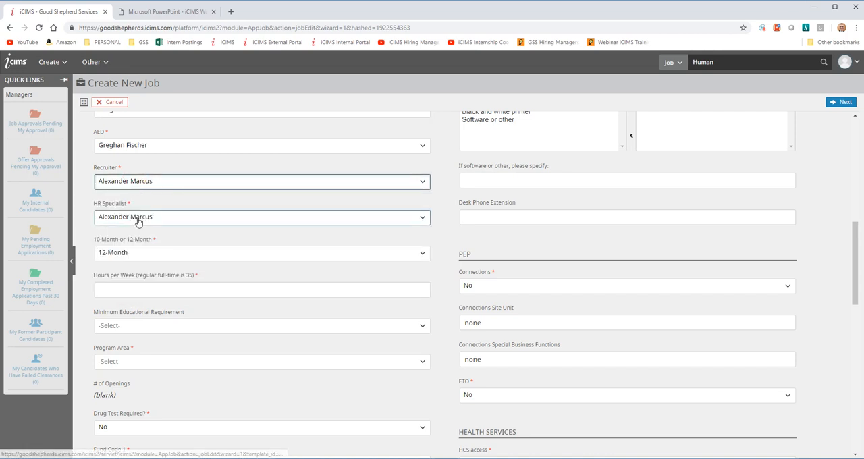
{"action": "left_click", "coordinate": [138, 217]}
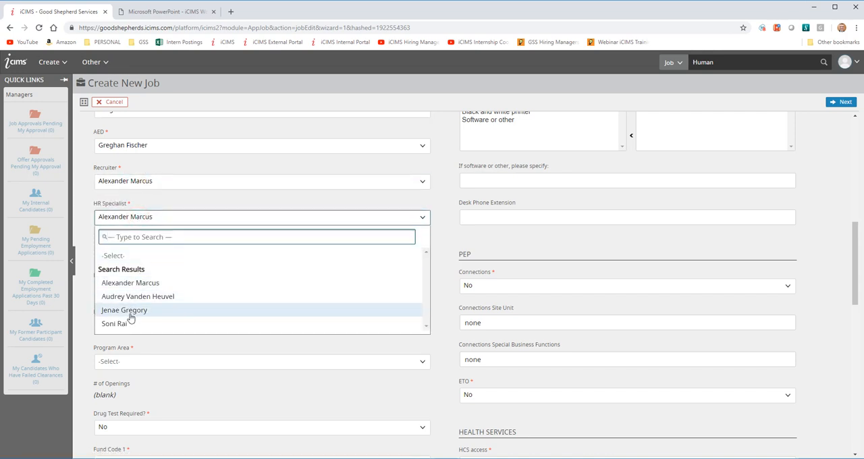
{"action": "left_click", "coordinate": [80, 250]}
- Set the hours per week to 35 and the minimum educational requirement to Bachelor's Degree
{"action": "left_click", "coordinate": [169, 289]}
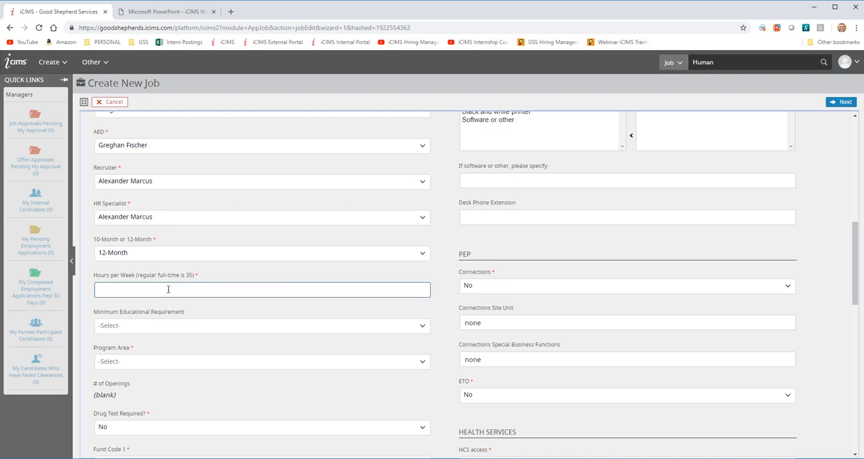
{"action": "left_click", "coordinate": [189, 327]}
{"action": "left_click", "coordinate": [156, 395]}
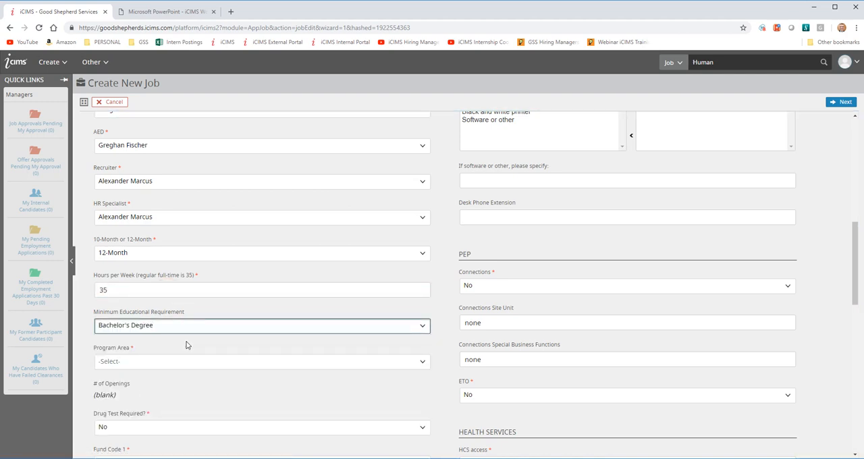
- Find the program area by searching for "human" and set it to Human Resources
{"action": "scroll", "coordinate": [187, 345], "scroll_direction": "down", "scroll_amount": 1}
{"action": "scroll", "coordinate": [262, 349], "scroll_direction": "down", "scroll_amount": 1}
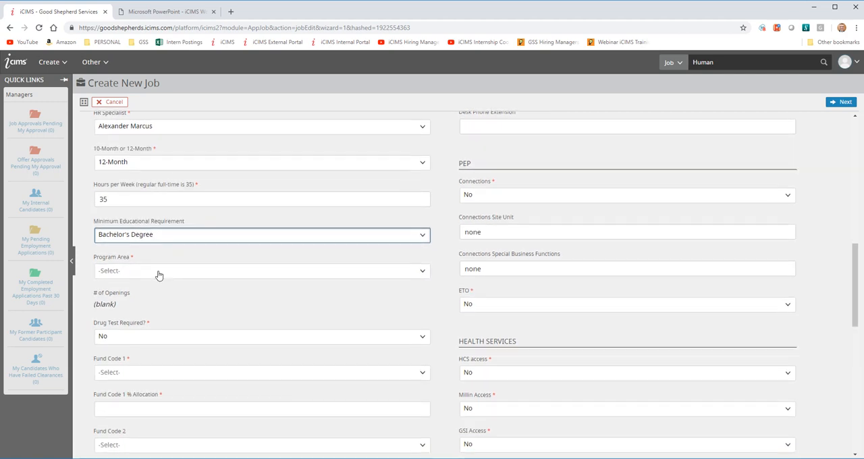
{"action": "left_click", "coordinate": [167, 273]}
{"action": "type", "text": "h"}
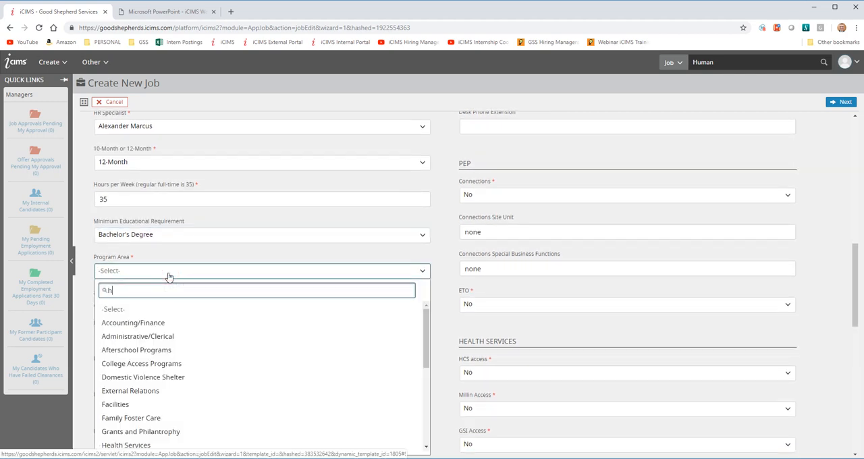
{"action": "type", "text": "uman"}
{"action": "left_click", "coordinate": [154, 320]}
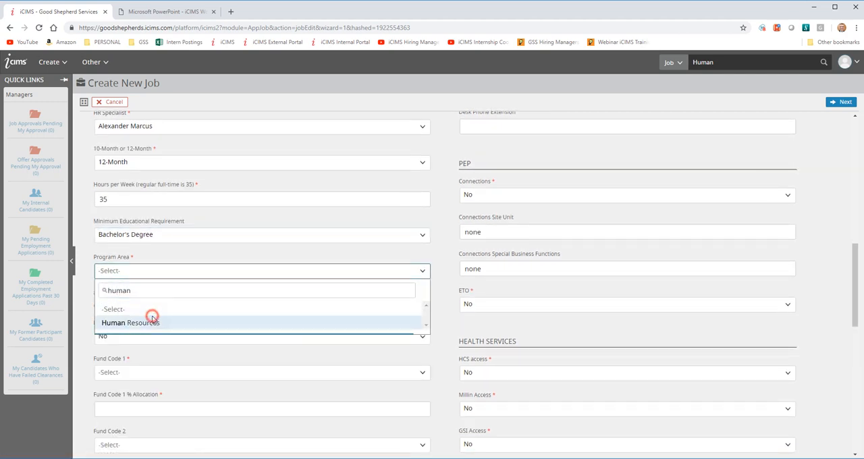
- Set Fund Code 1 to Human Resources [001004], found by searching for 1004, with an allocation of 100 percent
{"action": "scroll", "coordinate": [293, 311], "scroll_direction": "down", "scroll_amount": 2}
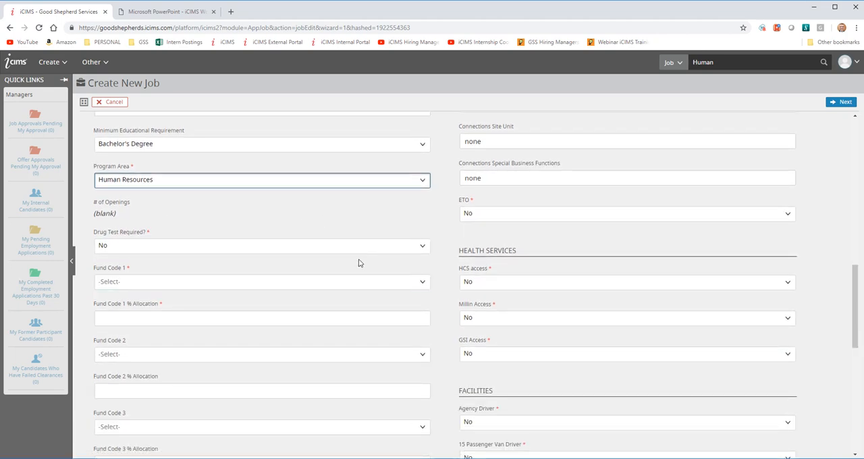
{"action": "scroll", "coordinate": [236, 254], "scroll_direction": "down", "scroll_amount": 1}
{"action": "scroll", "coordinate": [236, 254], "scroll_direction": "down", "scroll_amount": 1}
{"action": "left_click", "coordinate": [133, 193]}
{"action": "type", "text": "1004"}
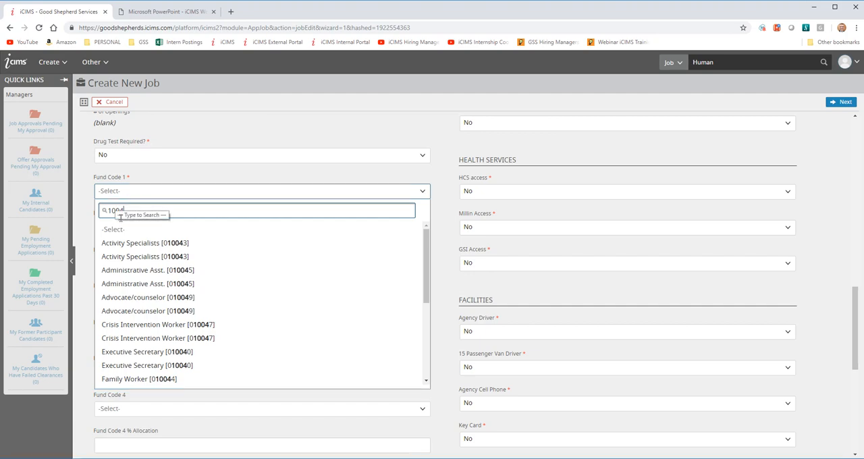
{"action": "scroll", "coordinate": [182, 314], "scroll_direction": "down", "scroll_amount": 3}
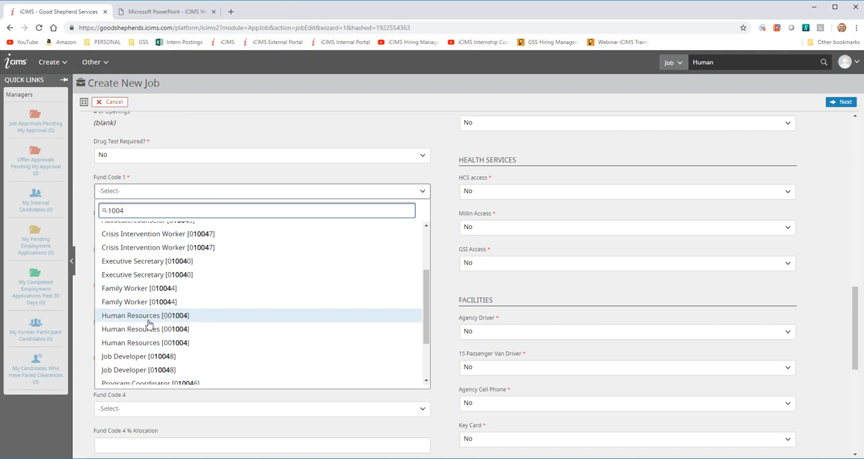
{"action": "left_click", "coordinate": [150, 318]}
{"action": "left_click", "coordinate": [165, 229]}
{"action": "type", "text": "100"}
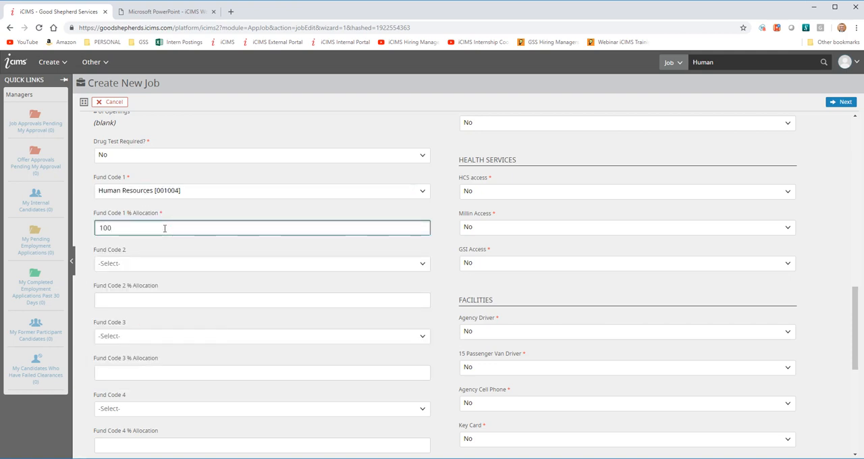
- Select 17th Street General [002006] as Fund Code 2 and clear the selection again
{"action": "left_click", "coordinate": [141, 264]}
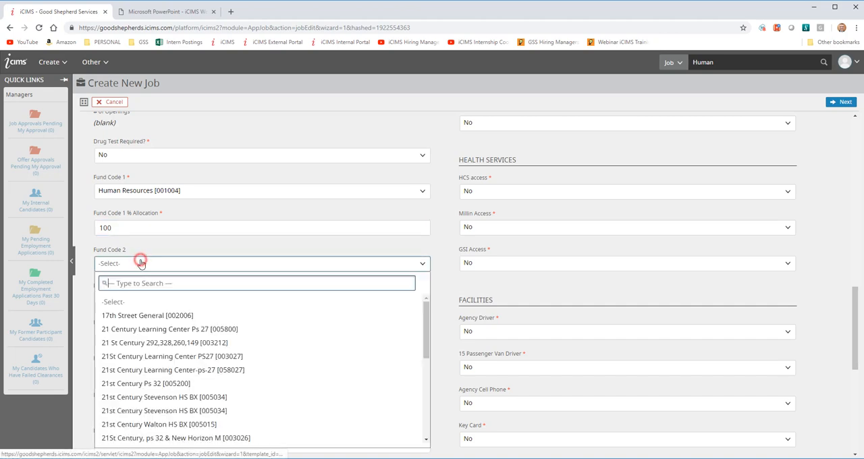
{"action": "left_click", "coordinate": [135, 316]}
{"action": "left_click", "coordinate": [139, 301]}
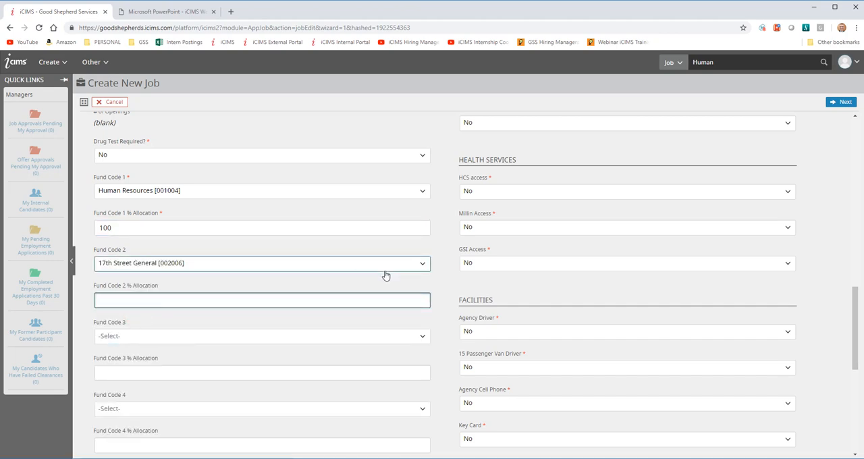
{"action": "left_click", "coordinate": [386, 265]}
{"action": "left_click", "coordinate": [114, 301]}
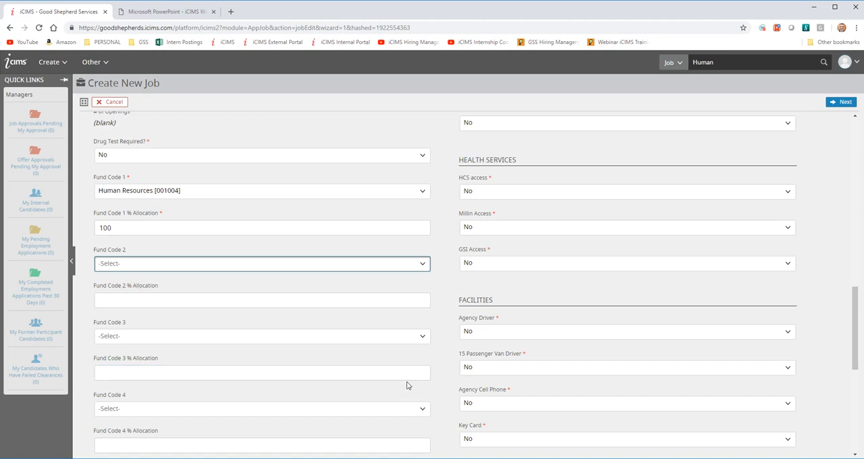
- Add Connections Users to the selected email groups and remove it again, trying this twice
{"action": "scroll", "coordinate": [555, 396], "scroll_direction": "down", "scroll_amount": 2}
{"action": "scroll", "coordinate": [368, 421], "scroll_direction": "down", "scroll_amount": 2}
{"action": "scroll", "coordinate": [448, 258], "scroll_direction": "up", "scroll_amount": 3}
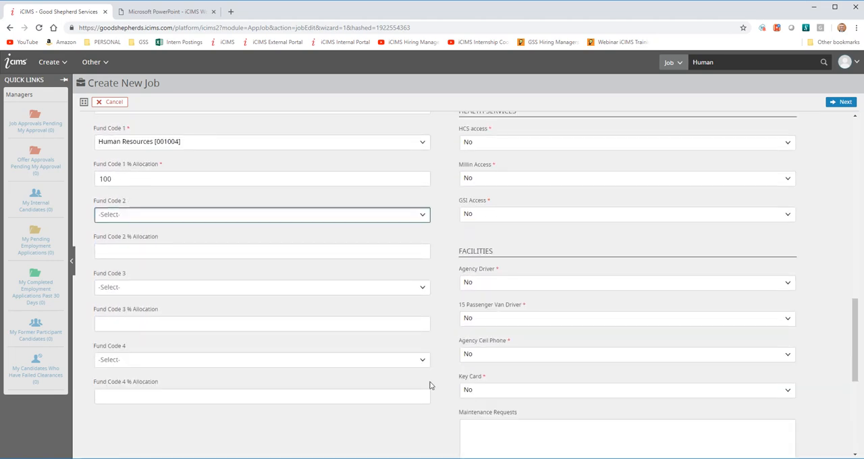
{"action": "scroll", "coordinate": [448, 251], "scroll_direction": "up", "scroll_amount": 10}
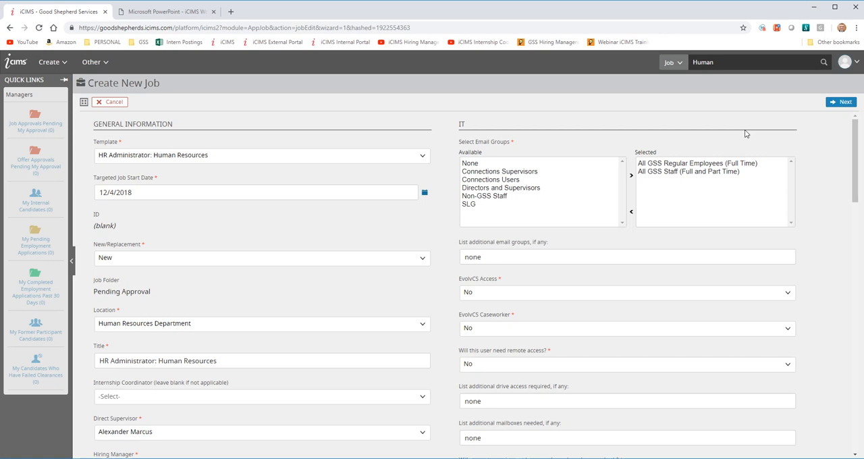
{"action": "left_click", "coordinate": [854, 136]}
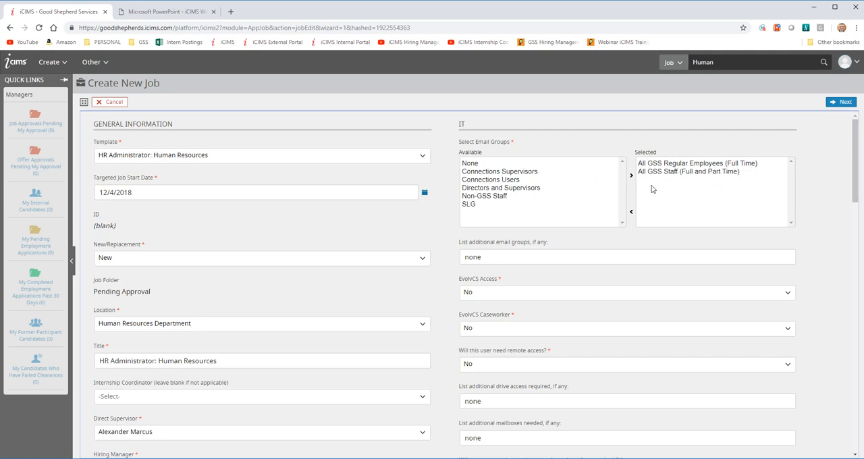
{"action": "double_click", "coordinate": [513, 181]}
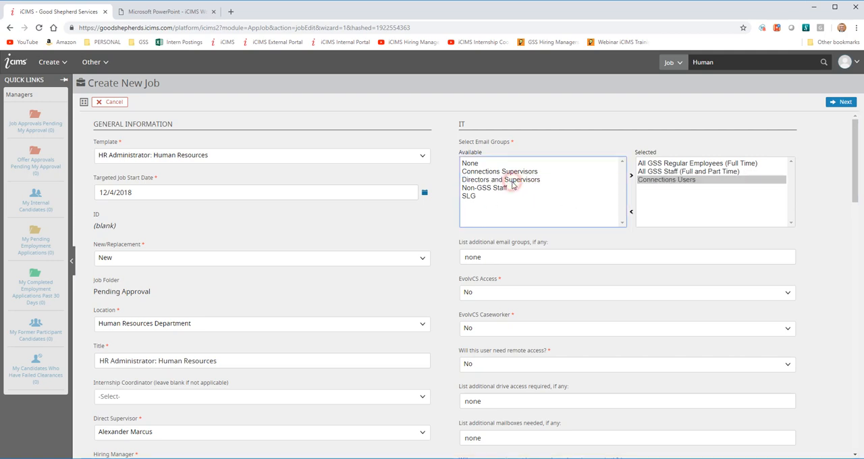
{"action": "double_click", "coordinate": [660, 181]}
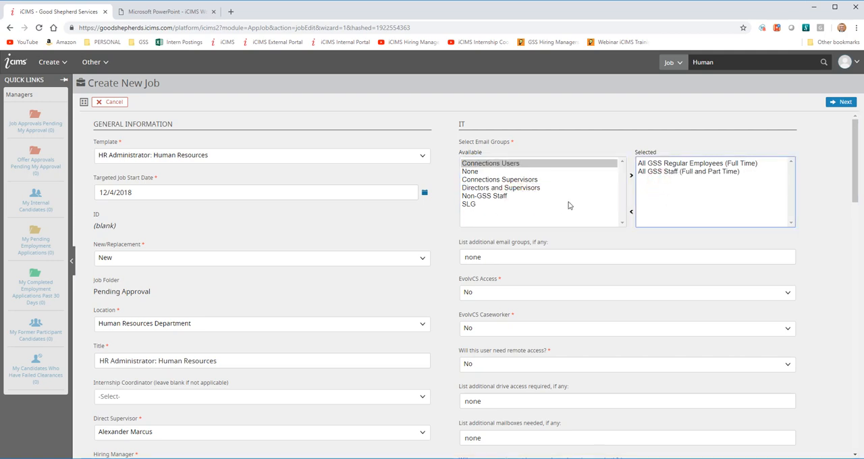
{"action": "double_click", "coordinate": [484, 165]}
{"action": "double_click", "coordinate": [661, 180]}
{"action": "left_click", "coordinate": [631, 176]}
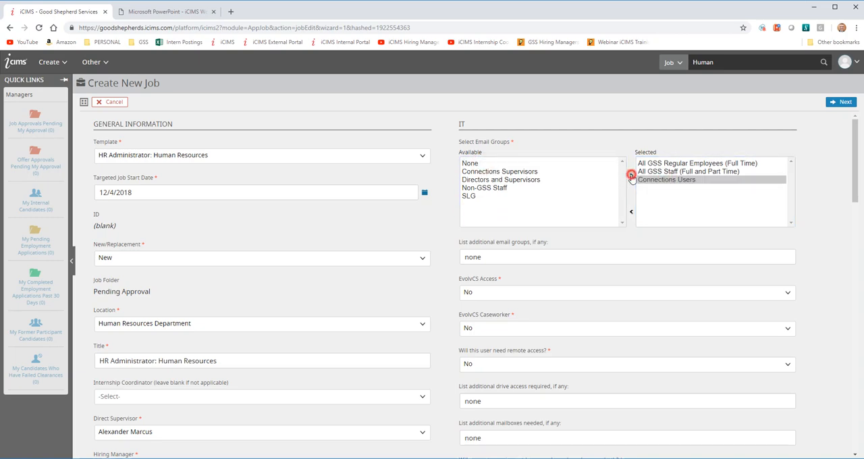
{"action": "left_click", "coordinate": [630, 214]}
- Review the IT settings for additional email groups, EvolvCS access, remote access, drives, mailboxes and computer equipment
{"action": "scroll", "coordinate": [466, 223], "scroll_direction": "down", "scroll_amount": 1}
{"action": "left_click", "coordinate": [466, 211]}
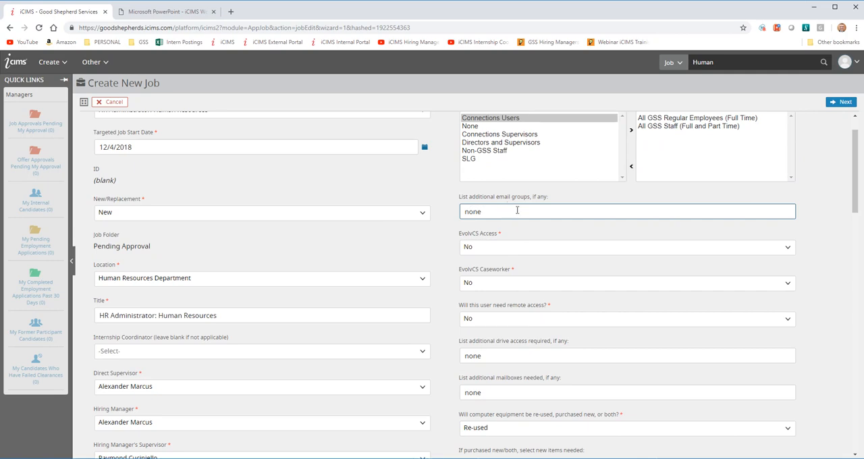
{"action": "left_click", "coordinate": [483, 244]}
{"action": "scroll", "coordinate": [500, 244], "scroll_direction": "down", "scroll_amount": 1}
{"action": "left_click", "coordinate": [526, 277]}
{"action": "scroll", "coordinate": [520, 273], "scroll_direction": "down", "scroll_amount": 1}
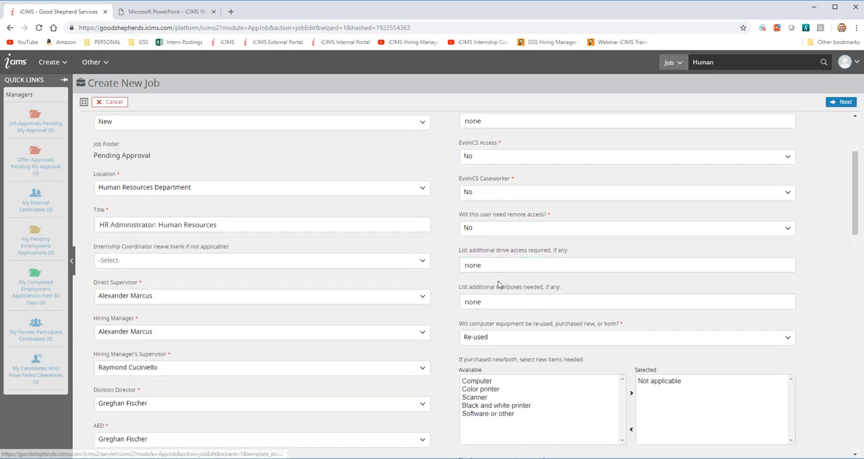
{"action": "left_click", "coordinate": [586, 262]}
{"action": "scroll", "coordinate": [587, 259], "scroll_direction": "down", "scroll_amount": 1}
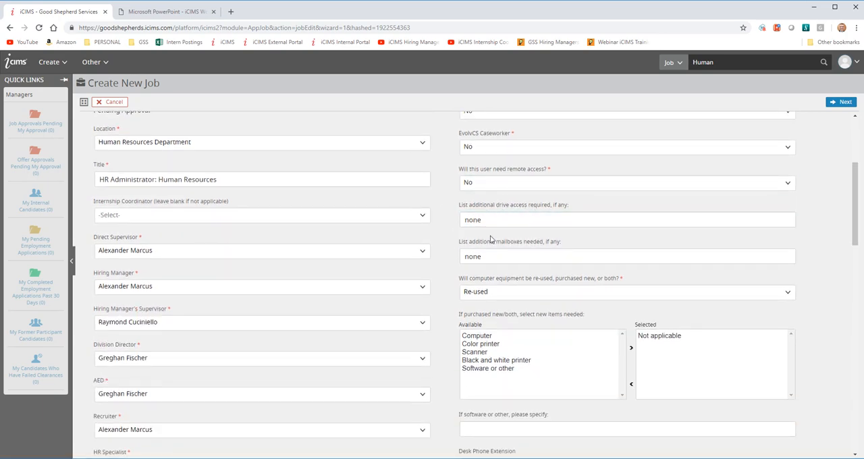
{"action": "scroll", "coordinate": [539, 259], "scroll_direction": "down", "scroll_amount": 1}
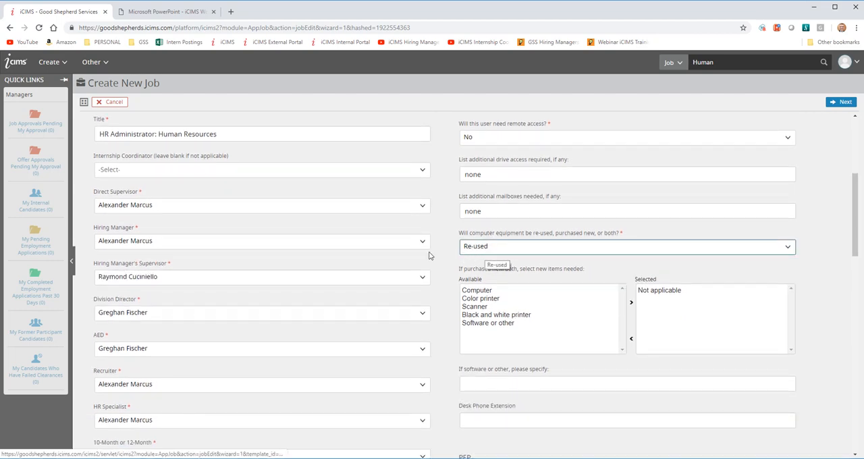
{"action": "left_click", "coordinate": [516, 249]}
{"action": "left_click", "coordinate": [515, 250]}
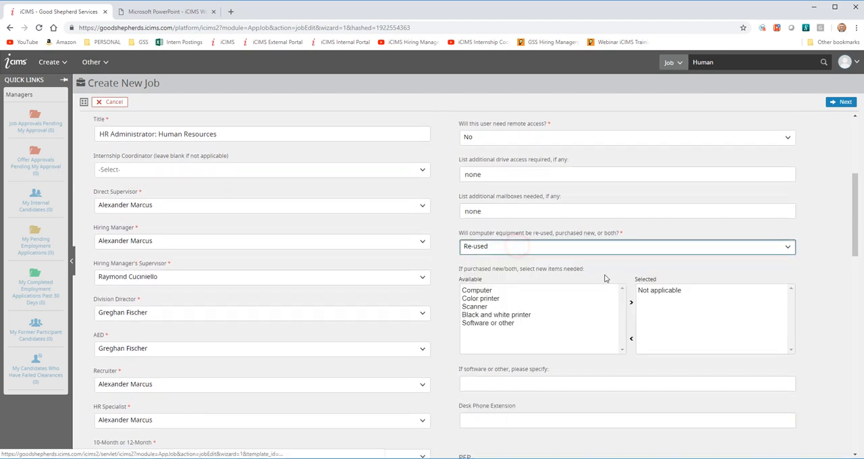
- Add Scanner to the new equipment items needed and enter "none" as the software or other specification
{"action": "scroll", "coordinate": [512, 283], "scroll_direction": "down", "scroll_amount": 2}
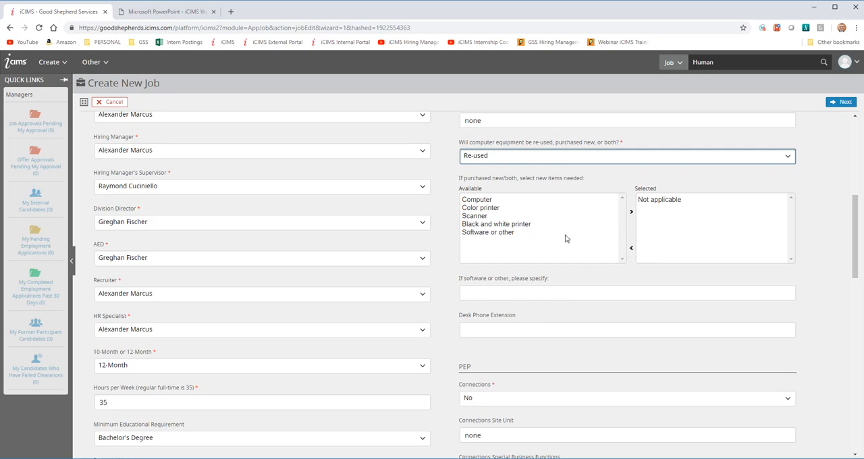
{"action": "double_click", "coordinate": [481, 216]}
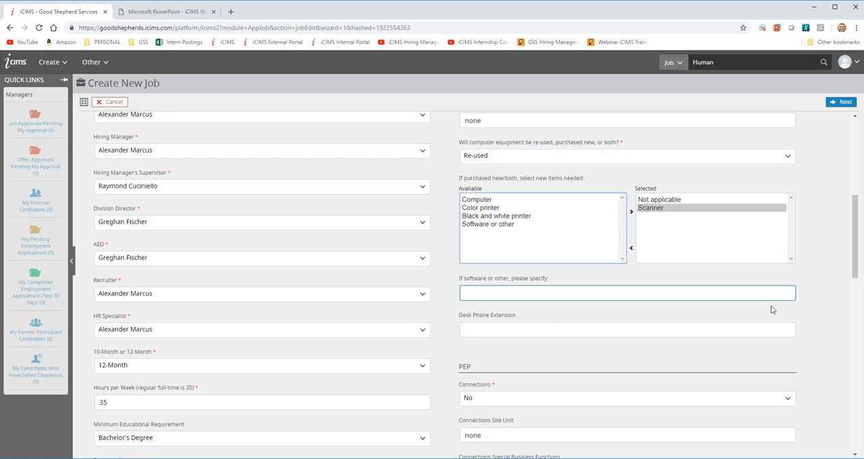
{"action": "scroll", "coordinate": [743, 304], "scroll_direction": "down", "scroll_amount": 2}
{"action": "left_click", "coordinate": [486, 202]}
{"action": "type", "text": "none"}
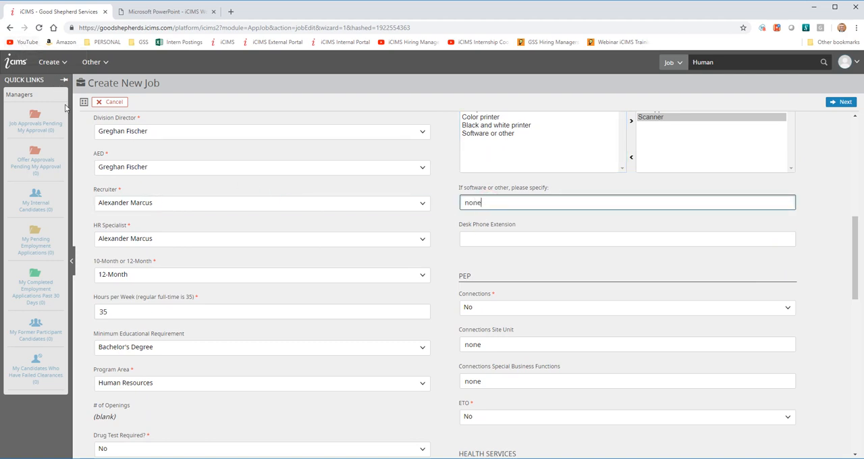
- Enter the desk phone extension in the IT section
{"action": "left_click", "coordinate": [479, 239]}
{"action": "left_click", "coordinate": [509, 237]}
{"action": "type", "text": "21222"}
{"action": "left_click", "coordinate": [587, 263]}
- Review the PEP, Health Services and Facilities settings, and recheck the IT entries above them
{"action": "scroll", "coordinate": [540, 263], "scroll_direction": "down", "scroll_amount": 1}
{"action": "scroll", "coordinate": [497, 270], "scroll_direction": "down", "scroll_amount": 1}
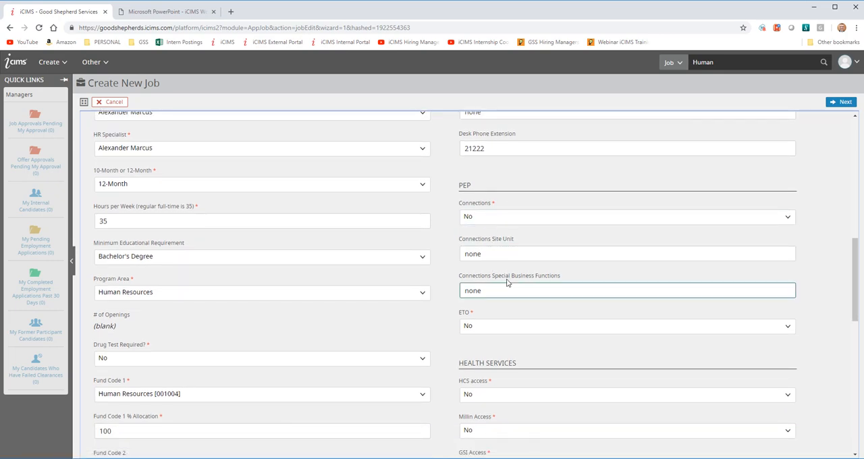
{"action": "scroll", "coordinate": [550, 284], "scroll_direction": "down", "scroll_amount": 3}
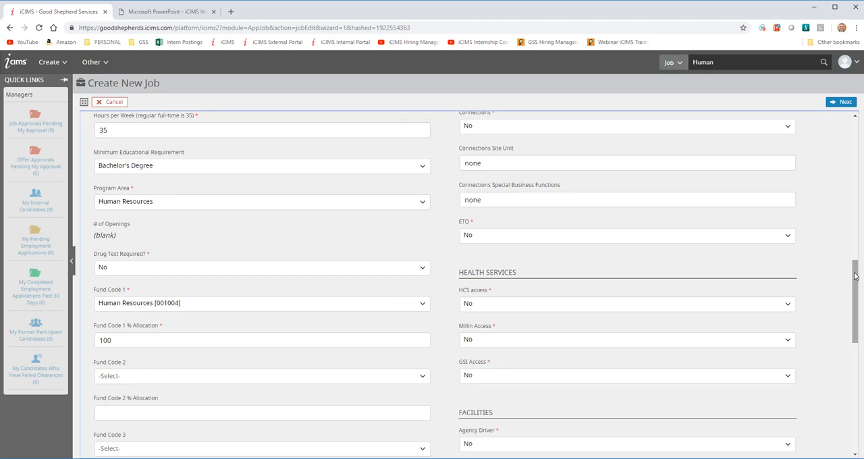
{"action": "mouse_move", "coordinate": [855, 275]}
{"action": "left_mouse_down"}
{"action": "mouse_move", "coordinate": [857, 304]}
{"action": "mouse_move", "coordinate": [858, 289]}
{"action": "left_mouse_up"}
{"action": "scroll", "coordinate": [725, 270], "scroll_direction": "up", "scroll_amount": 4}
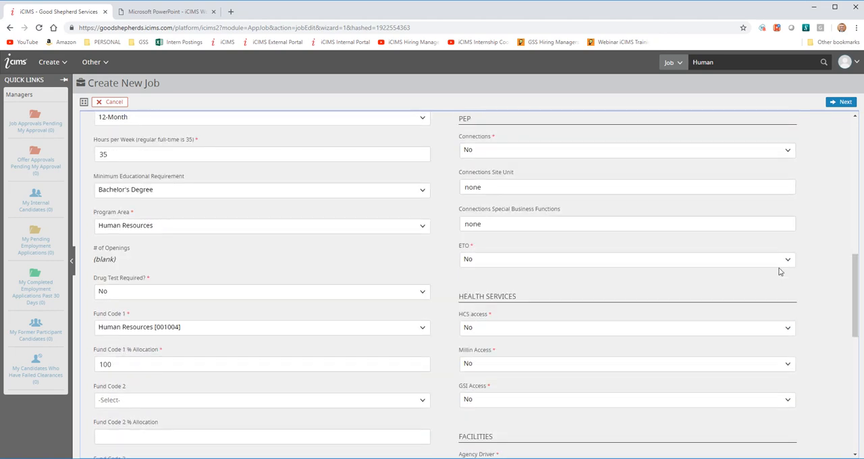
{"action": "scroll", "coordinate": [761, 284], "scroll_direction": "up", "scroll_amount": 2}
{"action": "scroll", "coordinate": [763, 303], "scroll_direction": "down", "scroll_amount": 1}
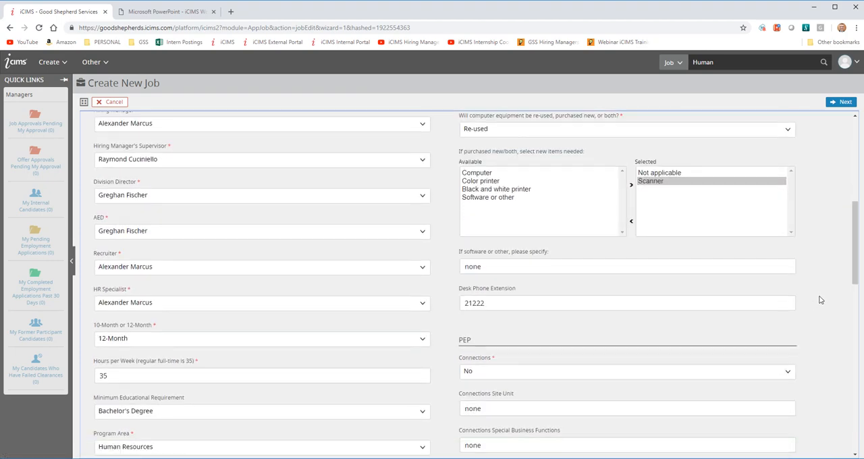
- Check the Agency Cell Phone options in the Facilities section and enter "none" under Maintenance Requests
{"action": "scroll", "coordinate": [856, 240], "scroll_direction": "down", "scroll_amount": 1}
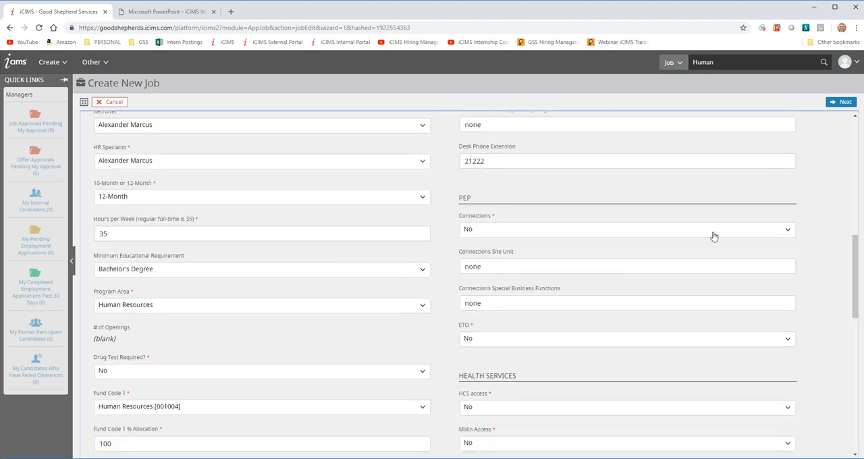
{"action": "left_click_drag", "start_coordinate": [860, 271], "coordinate": [852, 342]}
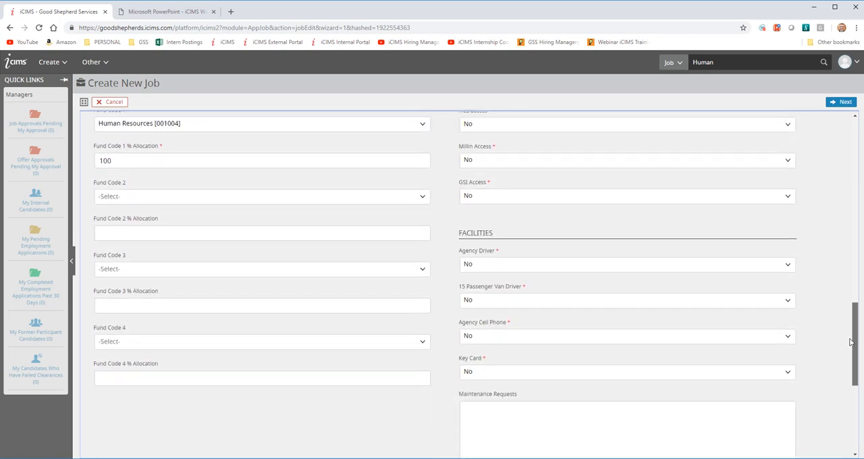
{"action": "scroll", "coordinate": [508, 197], "scroll_direction": "up", "scroll_amount": 1}
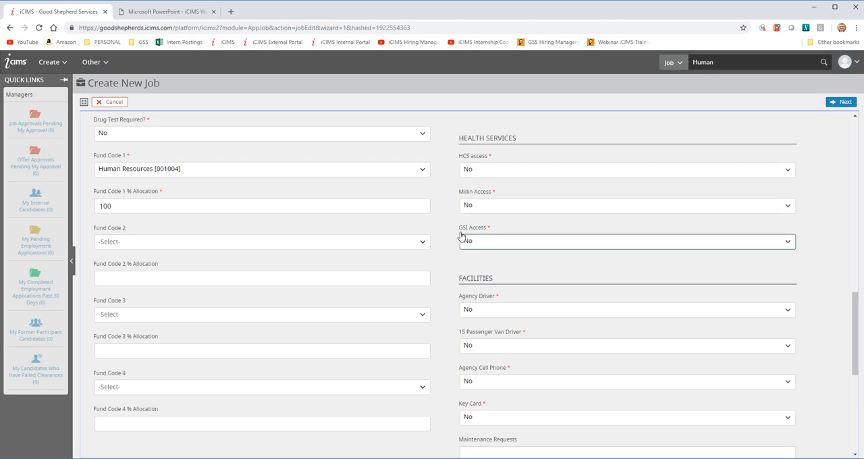
{"action": "scroll", "coordinate": [673, 309], "scroll_direction": "down", "scroll_amount": 2}
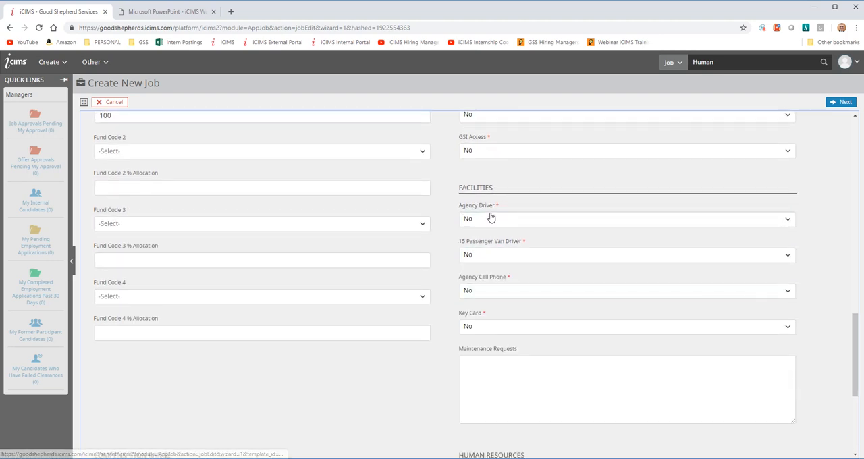
{"action": "scroll", "coordinate": [524, 216], "scroll_direction": "down", "scroll_amount": 1}
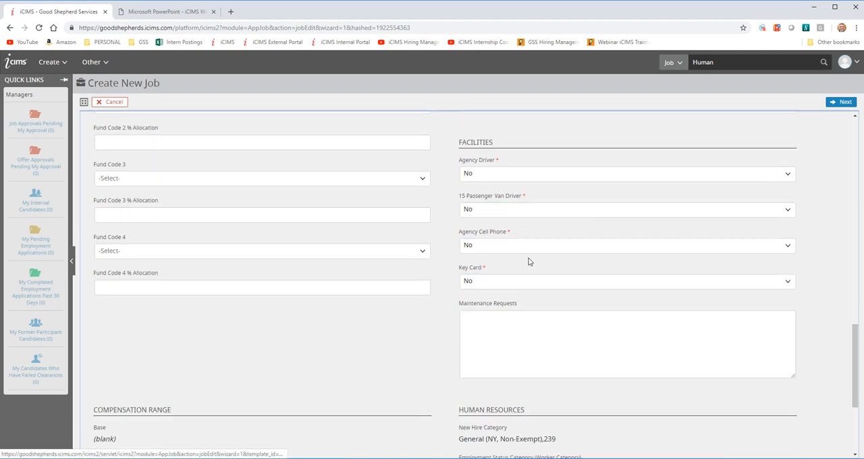
{"action": "scroll", "coordinate": [604, 270], "scroll_direction": "down", "scroll_amount": 1}
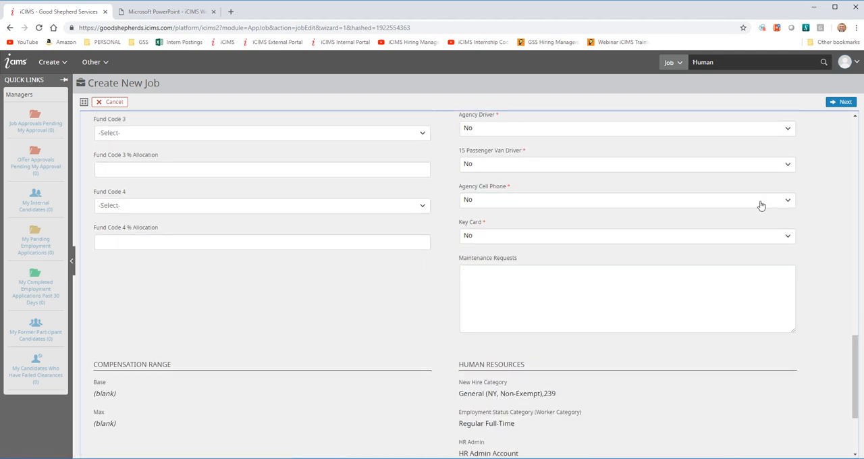
{"action": "left_click", "coordinate": [739, 203]}
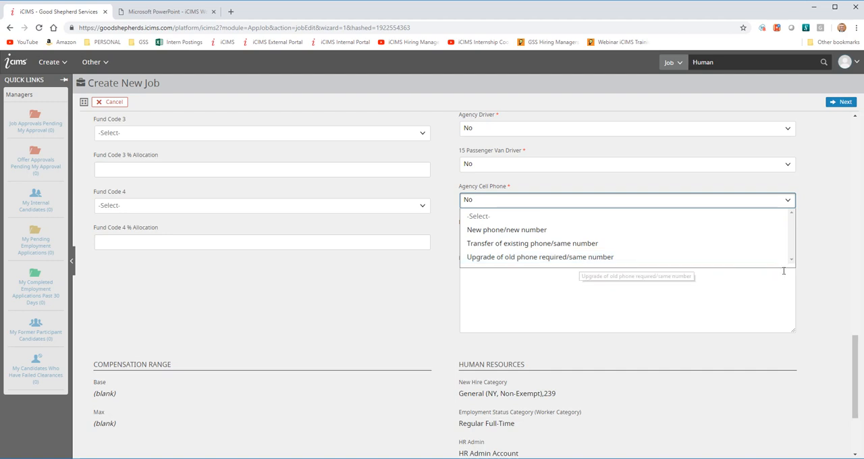
{"action": "left_click", "coordinate": [818, 263]}
{"action": "left_click", "coordinate": [514, 288]}
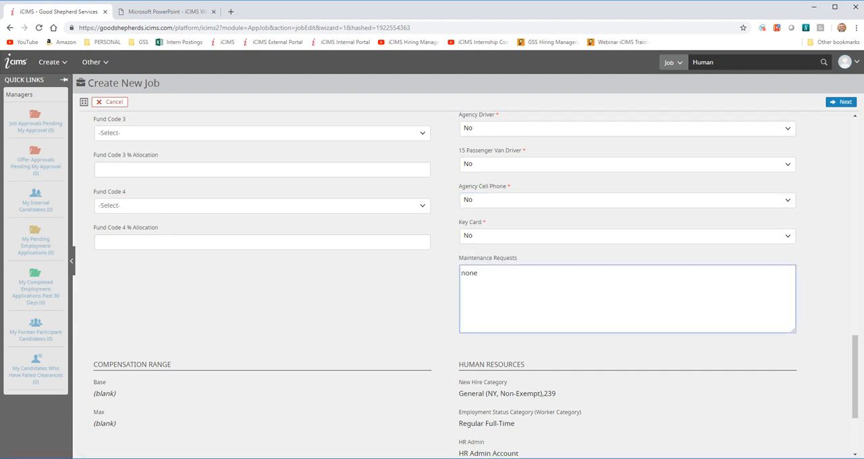
- Review the Compensation Range and Human Resources details, including employment status, FLSA status and benefits eligibility, and recheck the required General Information fields
{"action": "scroll", "coordinate": [628, 399], "scroll_direction": "down", "scroll_amount": 2}
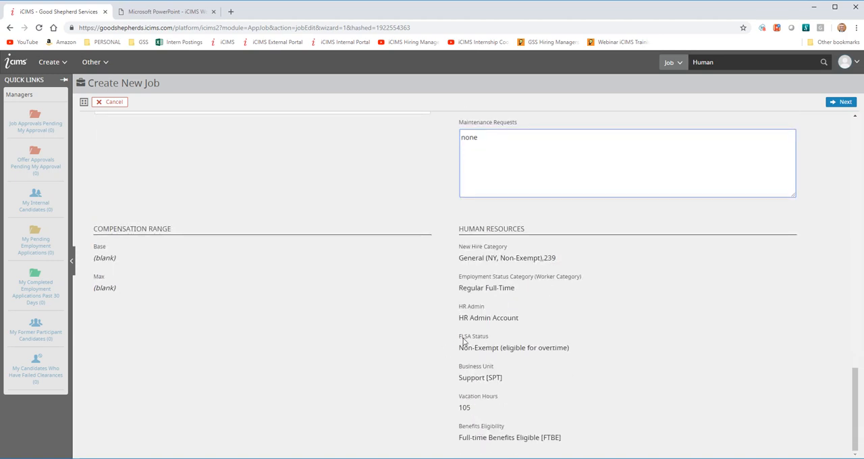
{"action": "left_click", "coordinate": [507, 295]}
{"action": "left_click", "coordinate": [494, 259]}
{"action": "left_click", "coordinate": [557, 352]}
{"action": "left_click", "coordinate": [538, 426]}
{"action": "left_click", "coordinate": [501, 362]}
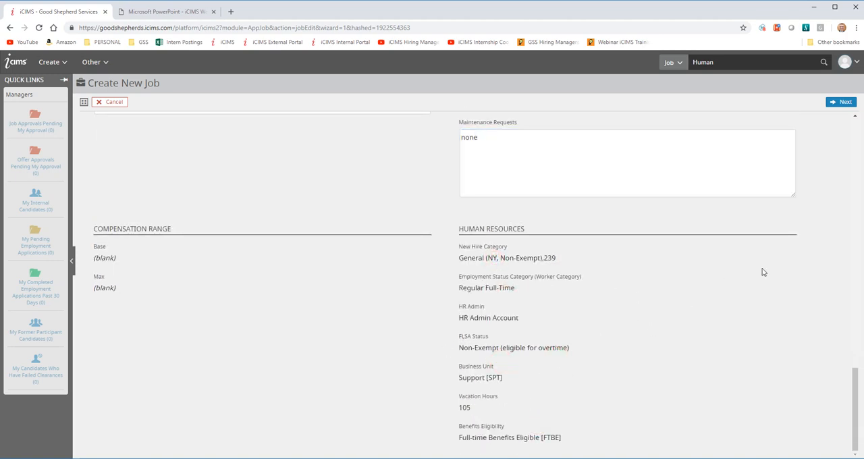
{"action": "scroll", "coordinate": [810, 270], "scroll_direction": "up", "scroll_amount": 20}
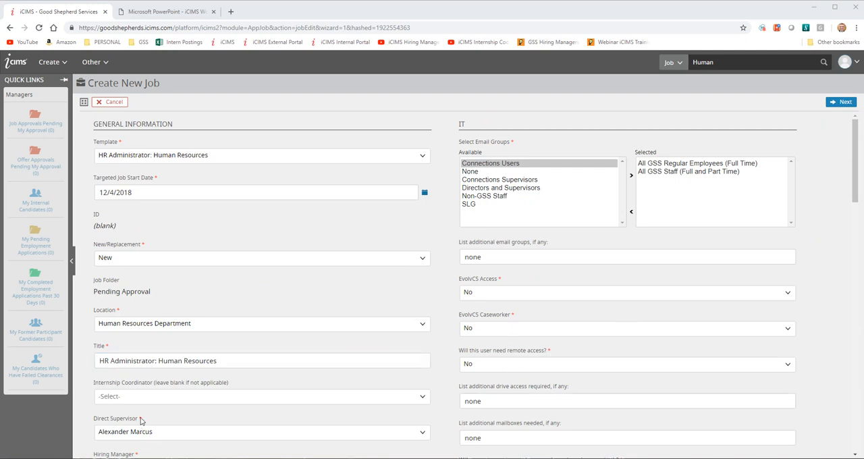
{"action": "mouse_move", "coordinate": [150, 242]}
{"action": "left_mouse_down"}
{"action": "mouse_move", "coordinate": [123, 245]}
{"action": "mouse_move", "coordinate": [150, 246]}
{"action": "left_mouse_up"}
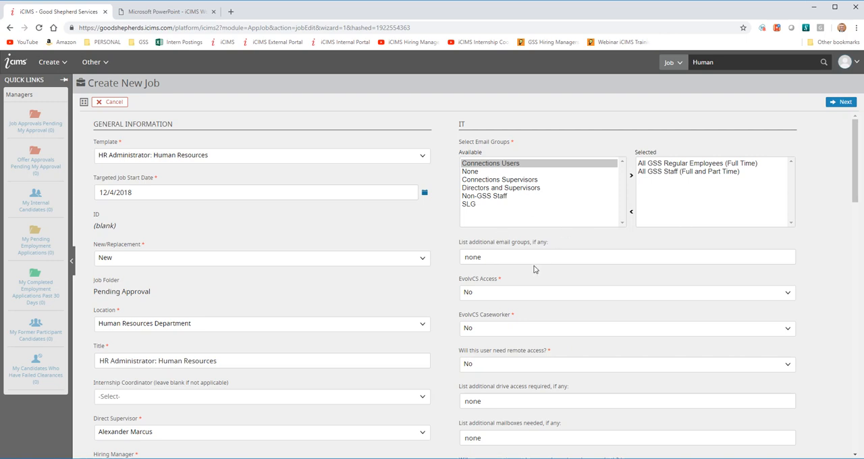
- Clear the EvolvCS Access selection and try to continue to the following page of the job form
{"action": "left_click", "coordinate": [497, 299]}
{"action": "left_click", "coordinate": [491, 313]}
{"action": "left_click", "coordinate": [837, 108]}
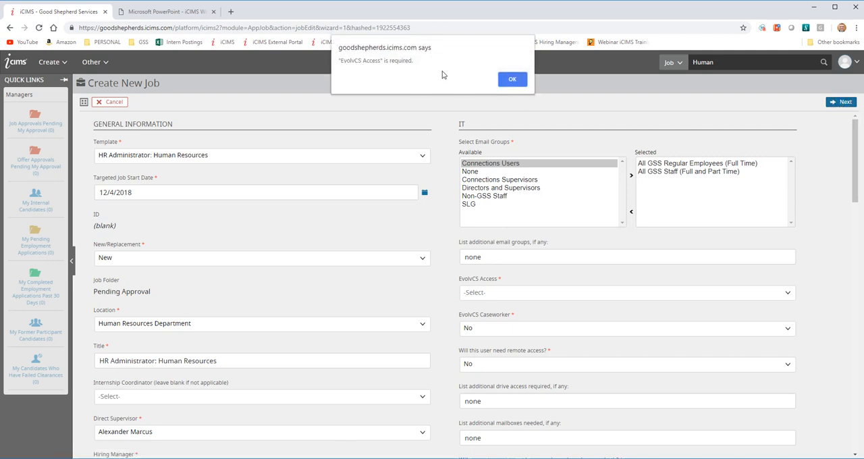
{"action": "left_click", "coordinate": [512, 79]}
- Set EvolvCS Access to Yes and continue to the job description page
{"action": "left_click", "coordinate": [507, 297]}
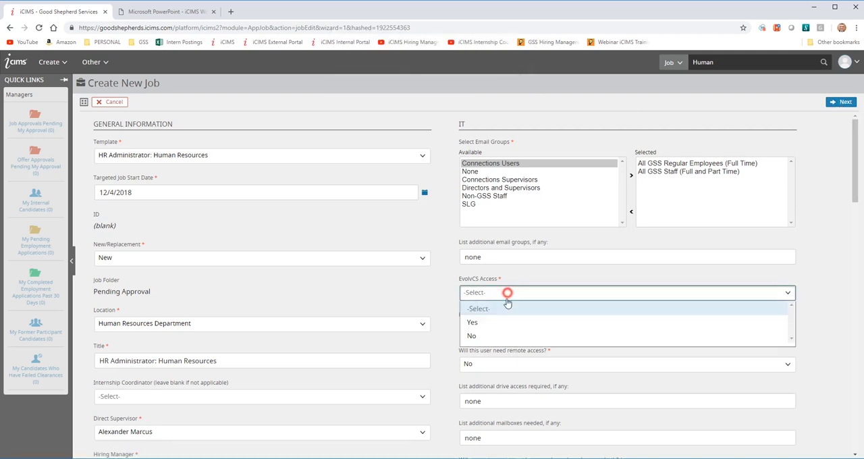
{"action": "left_click", "coordinate": [493, 323]}
{"action": "left_click", "coordinate": [839, 105]}
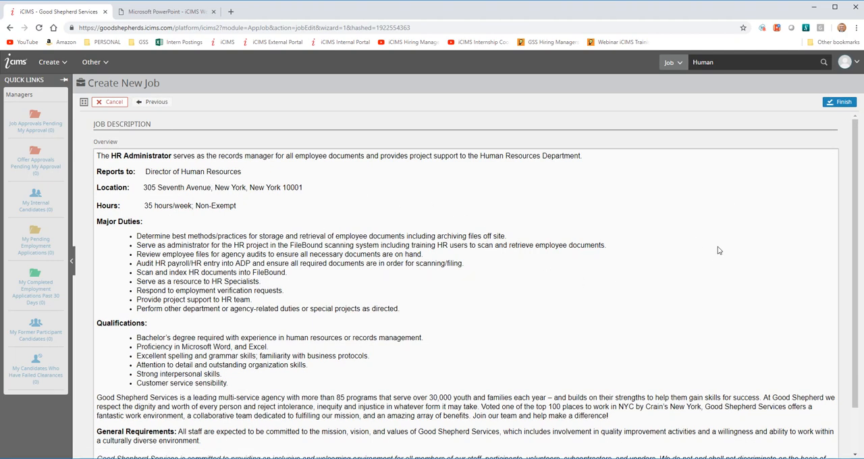
- Read through the HR Administrator job description and finish creating the job
{"action": "left_click_drag", "start_coordinate": [855, 138], "coordinate": [855, 182]}
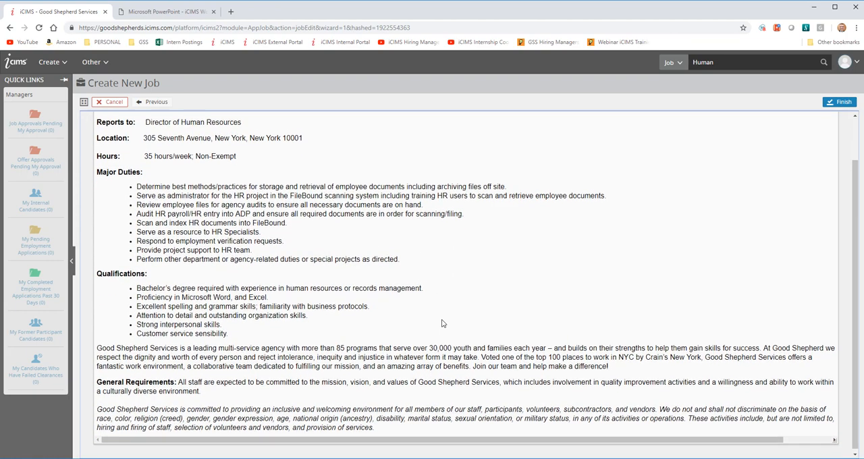
{"action": "scroll", "coordinate": [314, 219], "scroll_direction": "up", "scroll_amount": 1}
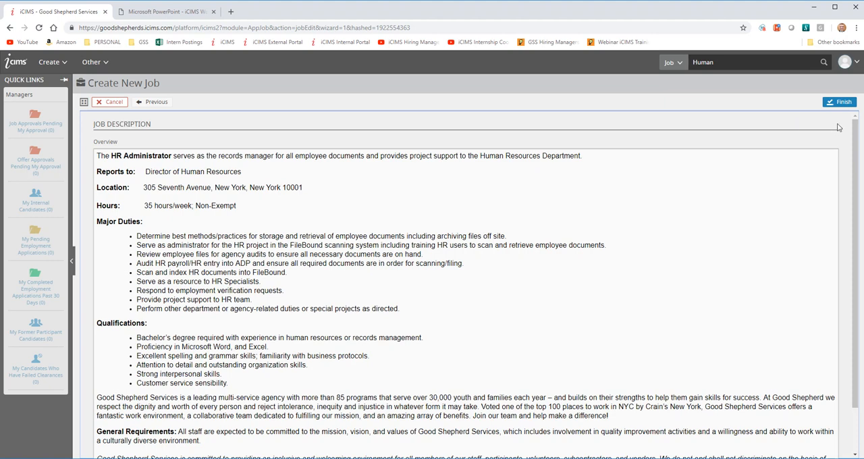
{"action": "left_click", "coordinate": [842, 102]}
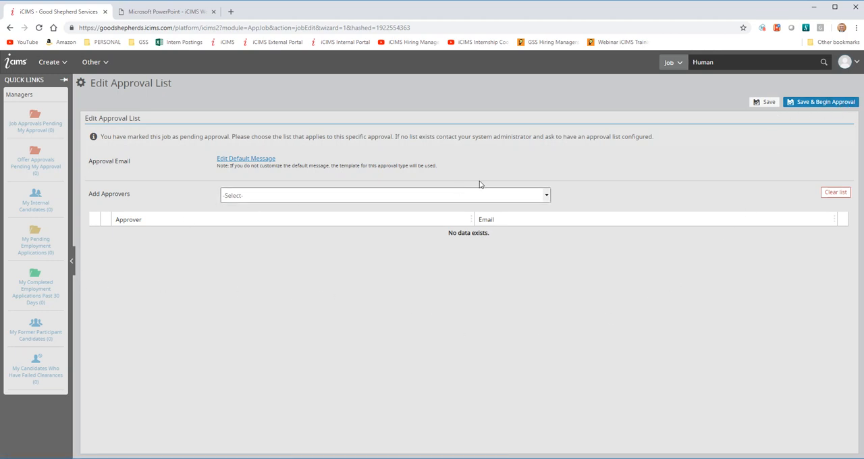
- Consult the Job Creation Workflow PDF and add the "Job Approval - Staff (new computer equipment needed)" approvers to the job
{"action": "left_click", "coordinate": [168, 12]}
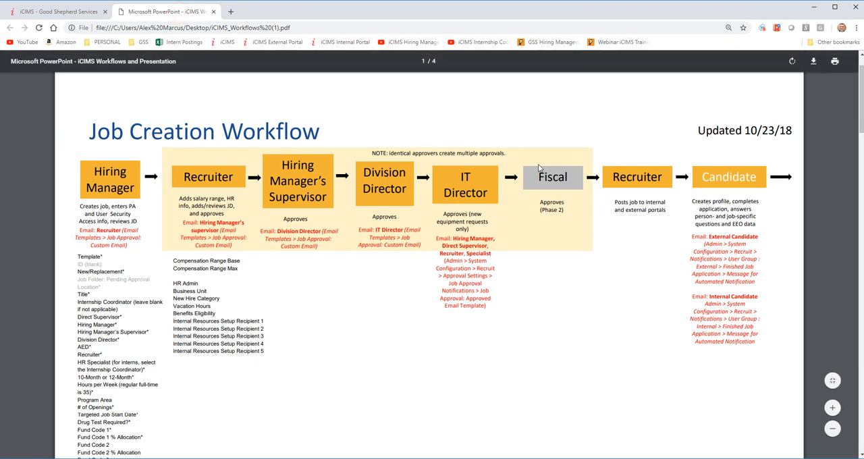
{"action": "left_click", "coordinate": [57, 12]}
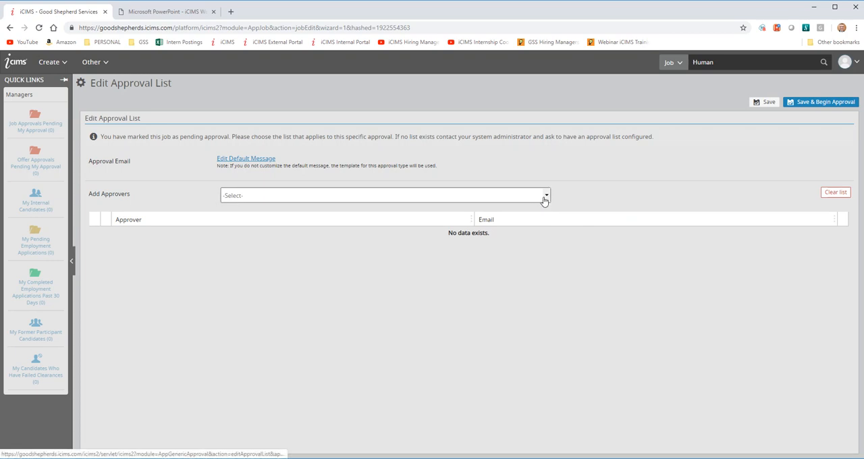
{"action": "left_click", "coordinate": [544, 197]}
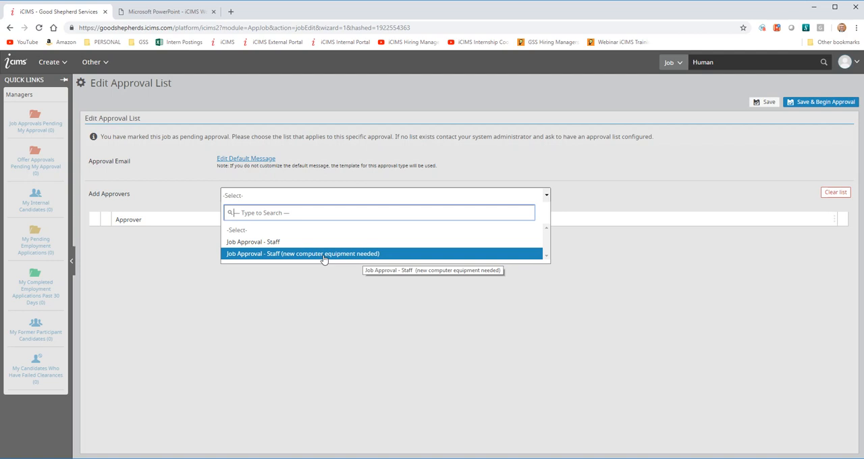
{"action": "left_click", "coordinate": [289, 255]}
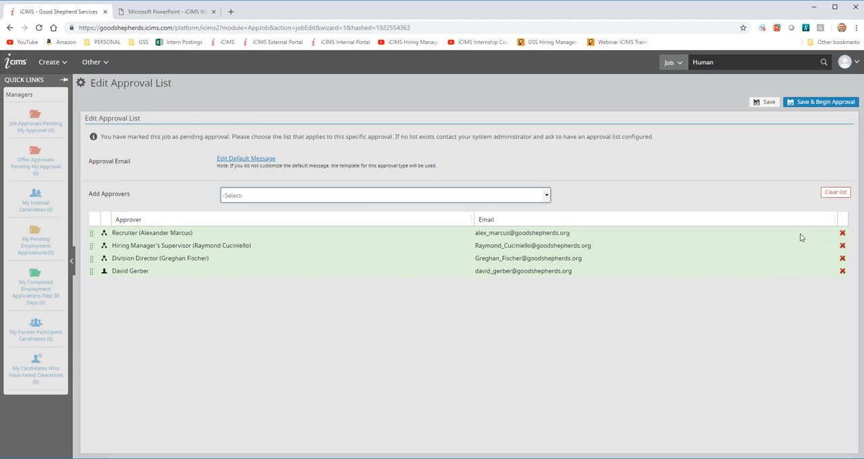
- Compare the approver list with the approval order in the Job Creation Workflow PDF and return to iCIMS
{"action": "left_click", "coordinate": [818, 1]}
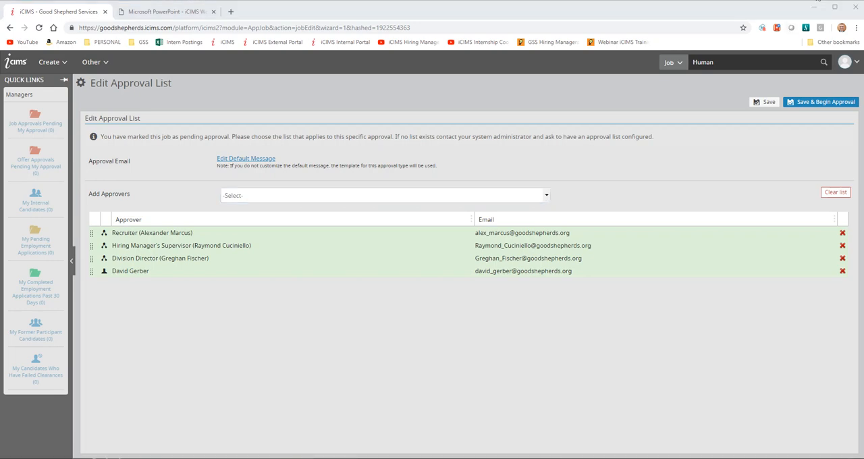
{"action": "left_click", "coordinate": [170, 11]}
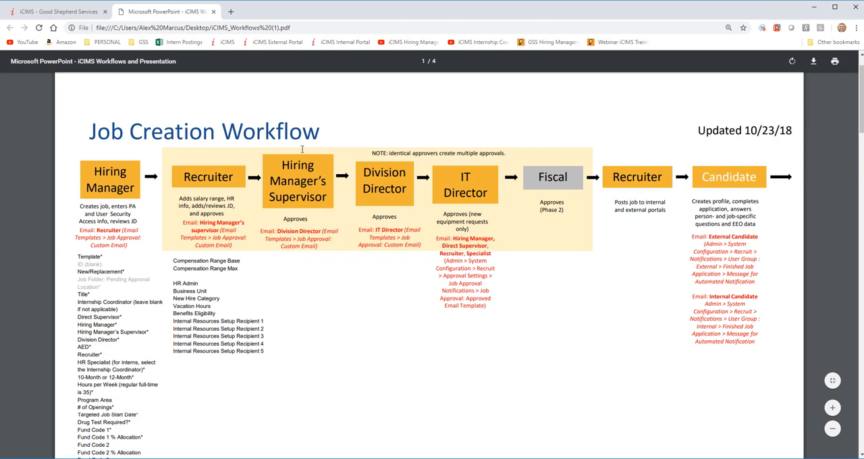
{"action": "left_click", "coordinate": [71, 12]}
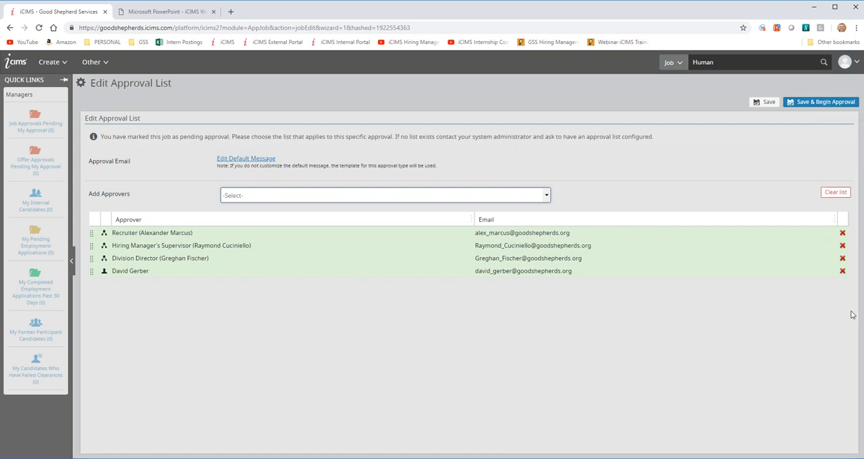
- Remove the IT director, division director and hiring manager's supervisor from the approval list, and save it and begin the approval
{"action": "left_click", "coordinate": [843, 271]}
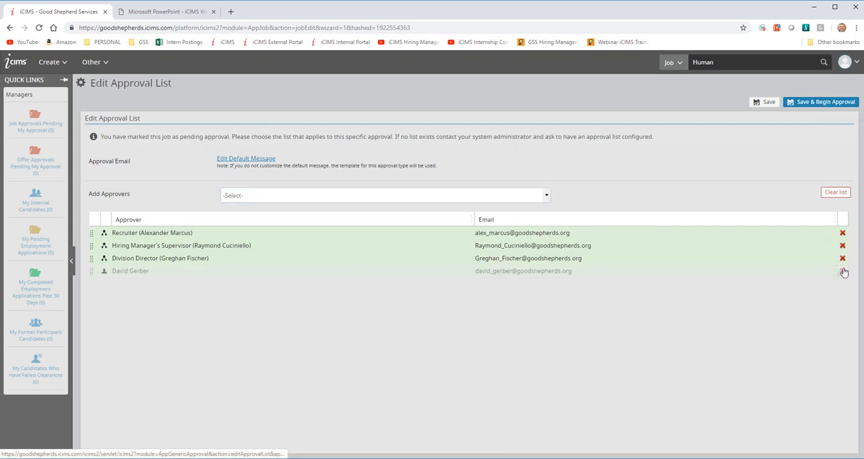
{"action": "left_click", "coordinate": [843, 259]}
{"action": "left_click", "coordinate": [843, 246]}
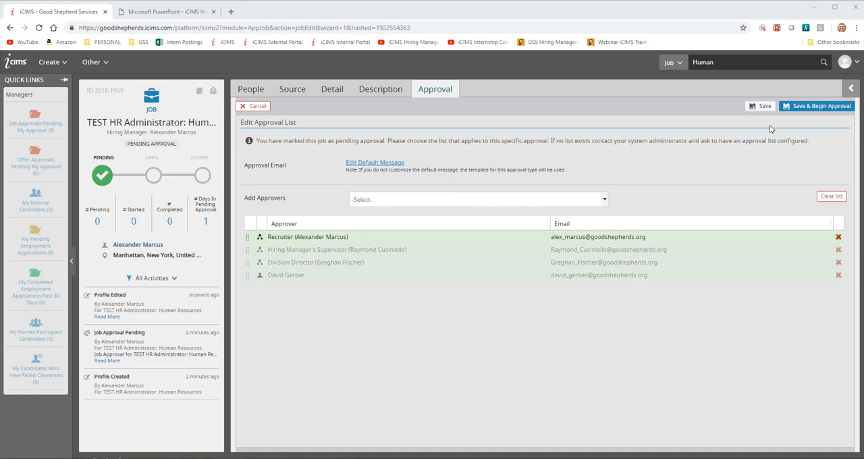
{"action": "left_click", "coordinate": [821, 108]}
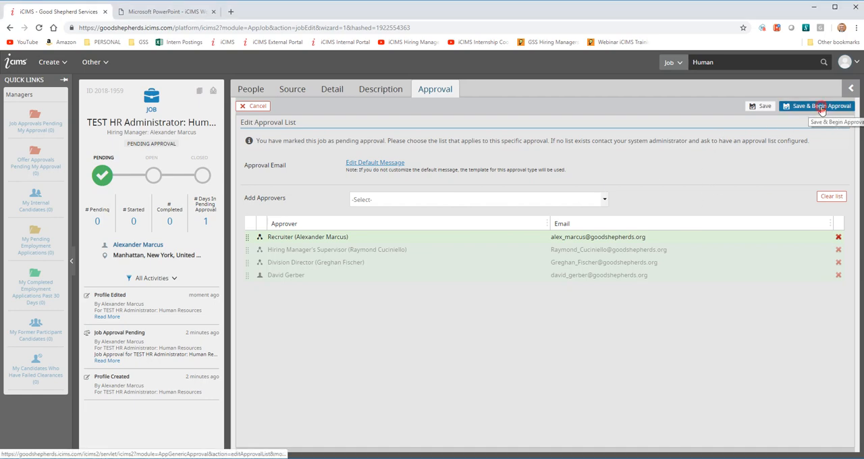
{"action": "left_click", "coordinate": [481, 133]}
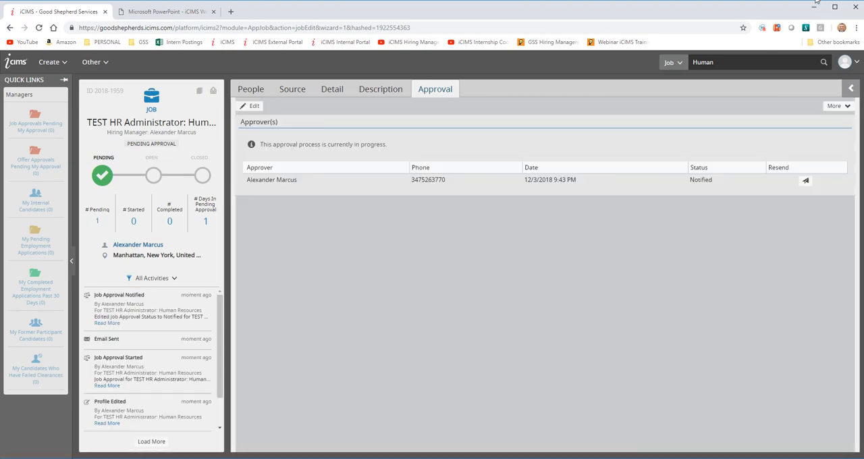
- Bring up the job approval request email, examine the instructions for each approver, and move the email out of view
{"action": "left_click_drag", "start_coordinate": [0, 67], "coordinate": [529, 39]}
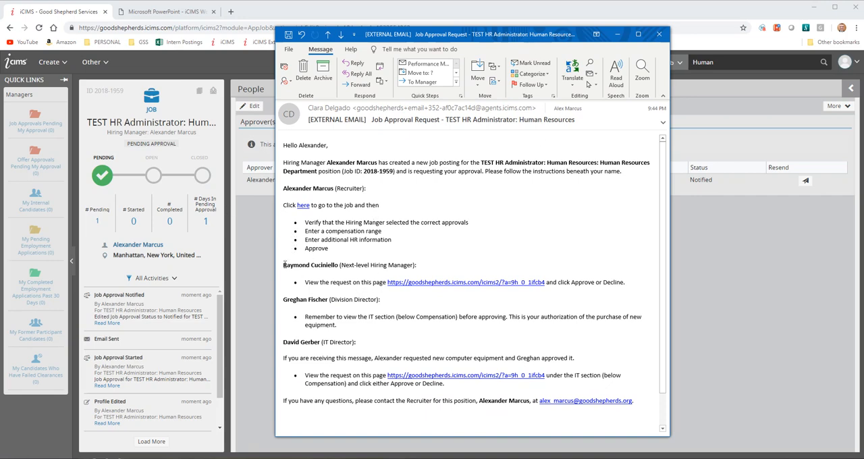
{"action": "left_click_drag", "start_coordinate": [283, 188], "coordinate": [333, 189]}
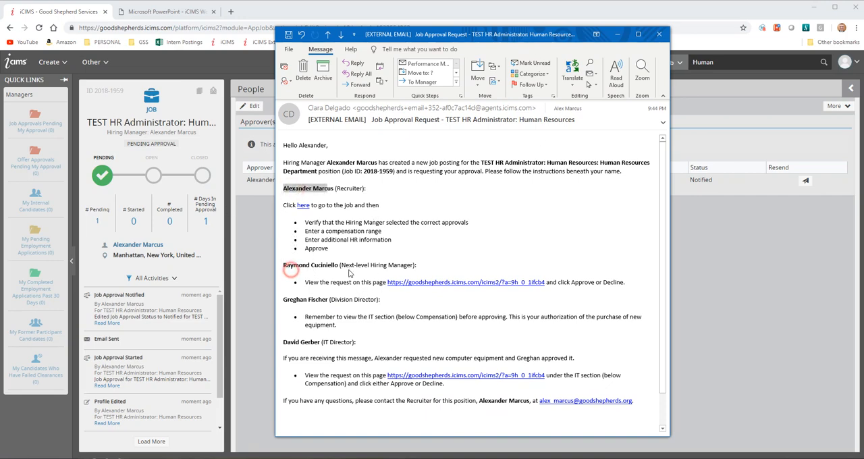
{"action": "left_click_drag", "start_coordinate": [291, 270], "coordinate": [348, 271]}
{"action": "left_click_drag", "start_coordinate": [292, 302], "coordinate": [336, 307]}
{"action": "left_click", "coordinate": [316, 273]}
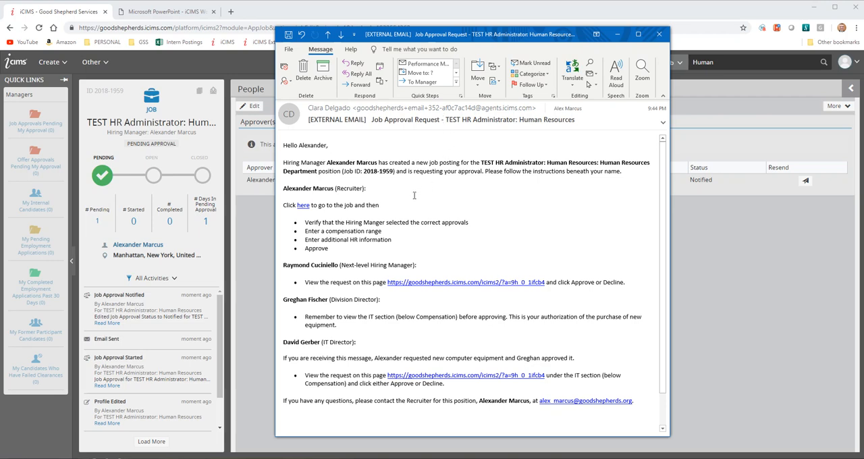
{"action": "left_click_drag", "start_coordinate": [374, 189], "coordinate": [290, 191]}
{"action": "left_click", "coordinate": [352, 188]}
{"action": "left_click_drag", "start_coordinate": [505, 35], "coordinate": [0, 62]}
- Return to the iCIMS dashboard and read step 1 of the Hiring Manager Process about creating a job and selecting approvers
{"action": "left_click", "coordinate": [20, 65]}
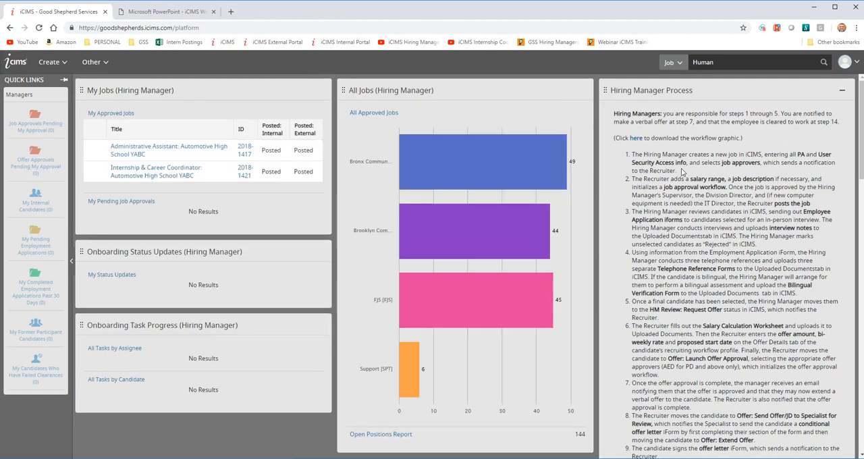
{"action": "left_click_drag", "start_coordinate": [677, 172], "coordinate": [634, 155]}
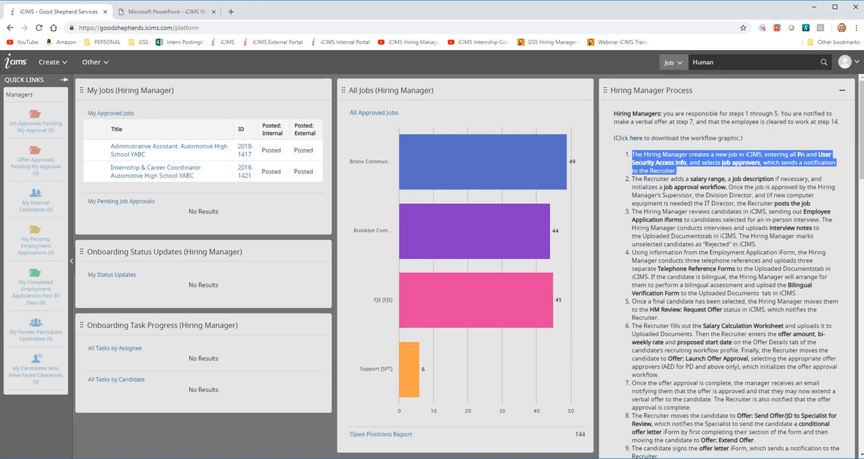
{"action": "left_click", "coordinate": [801, 155]}
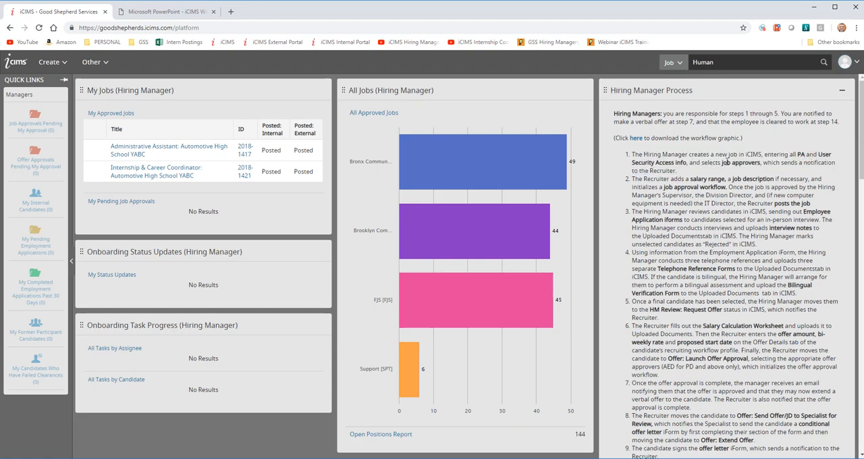